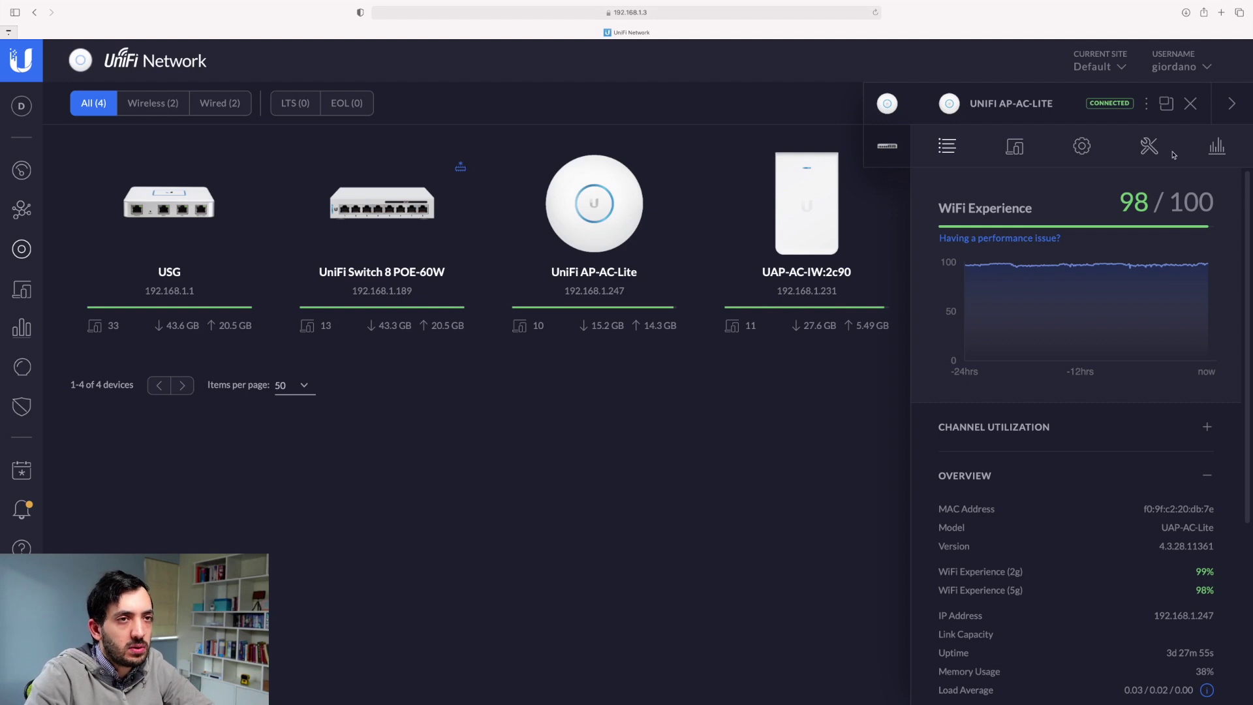
Step: Close the UniFi AP-AC-Lite details, and review the title and migration subtitle of the Unifi Switch Migration document in Pages
click(1190, 104)
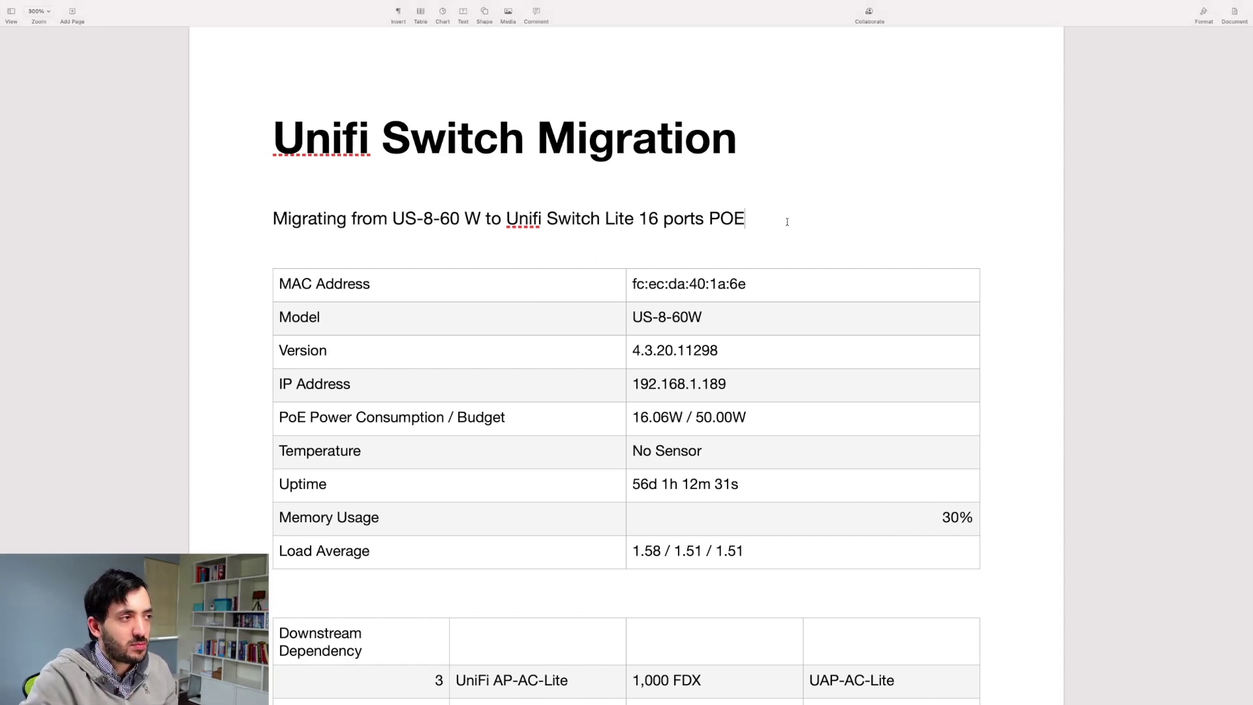
drag(259, 224, 828, 216)
drag(393, 218, 795, 207)
scroll(650, 307, down, 1)
scroll(650, 307, down, 3)
Step: Switch to UniFi Network and check the UniFi Switch 8 POE-60W's connected clients, returning to its overview
key(ctrl+Right)
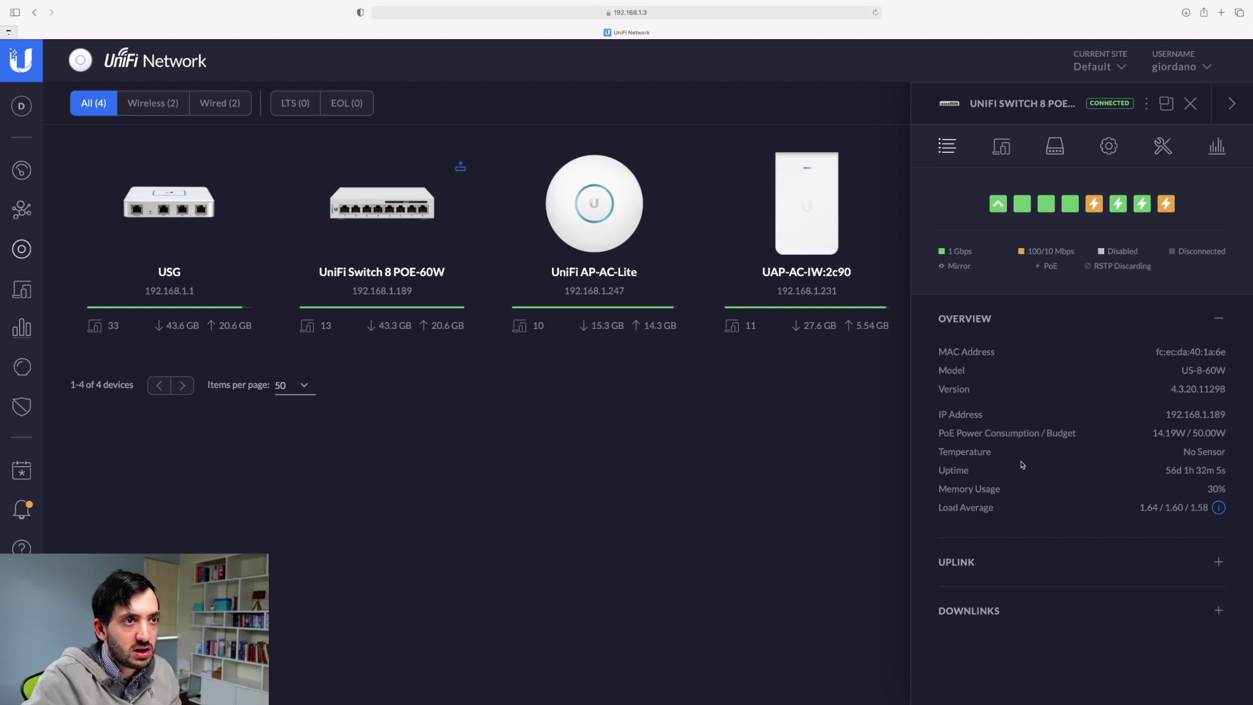
click(1001, 157)
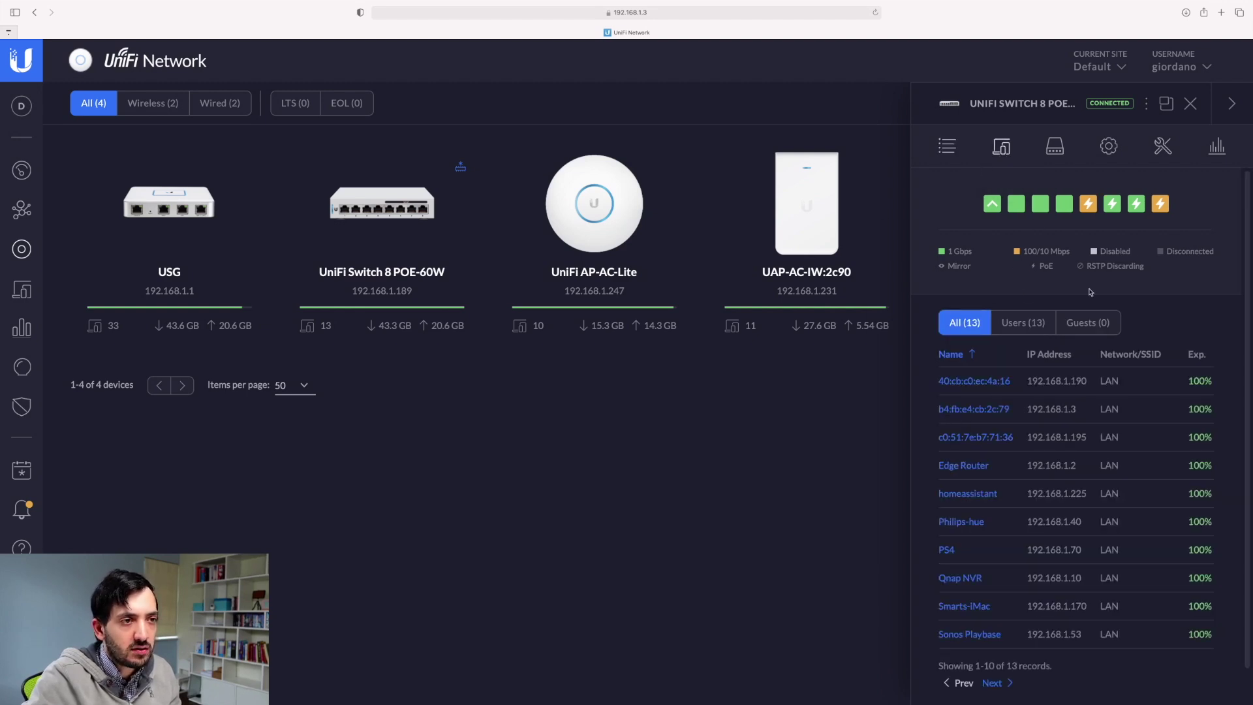
click(948, 145)
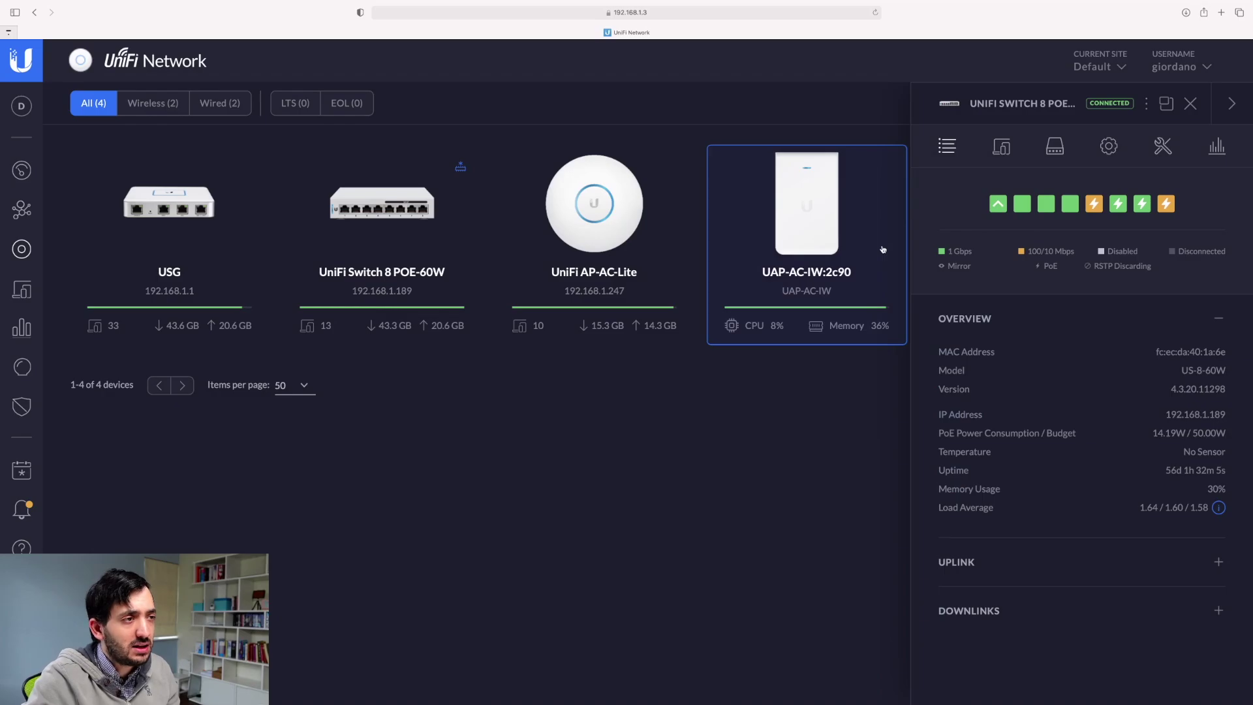
Step: Switch to the Pages migration document and examine the PoE Power Consumption / Budget value in the switch details table
key(super+Tab)
click(330, 239)
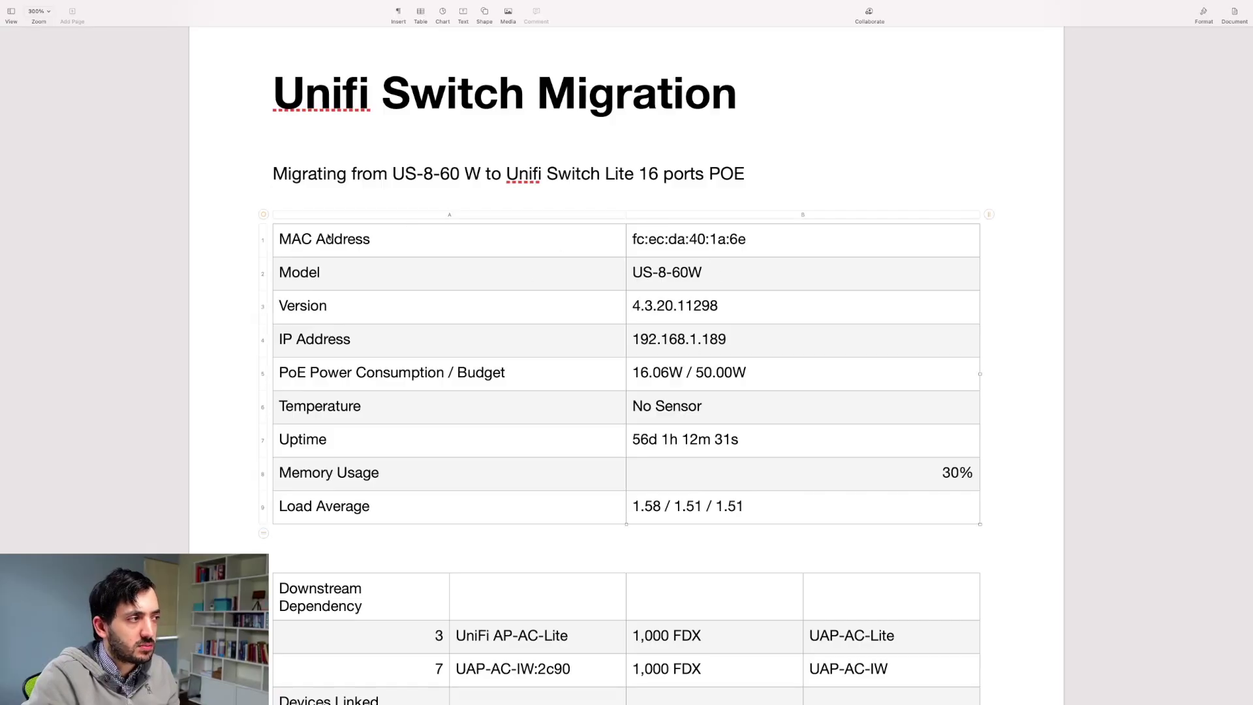
scroll(620, 243, down, 4)
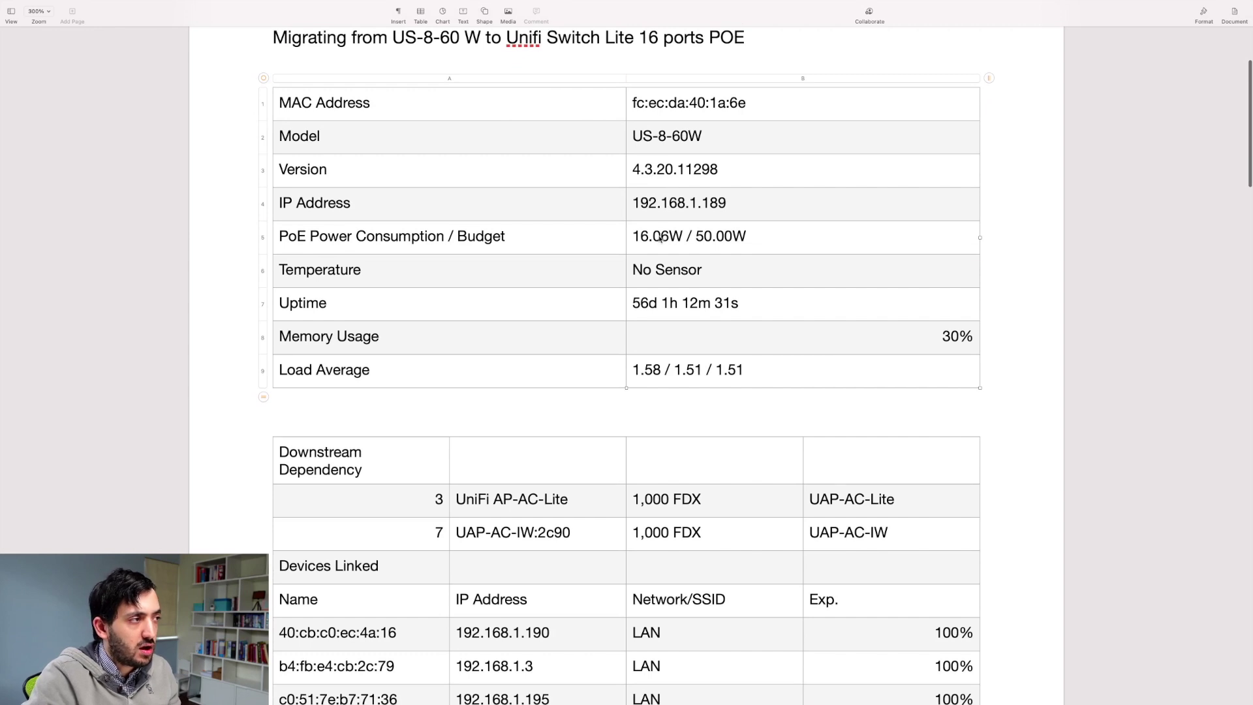
triple_click(660, 239)
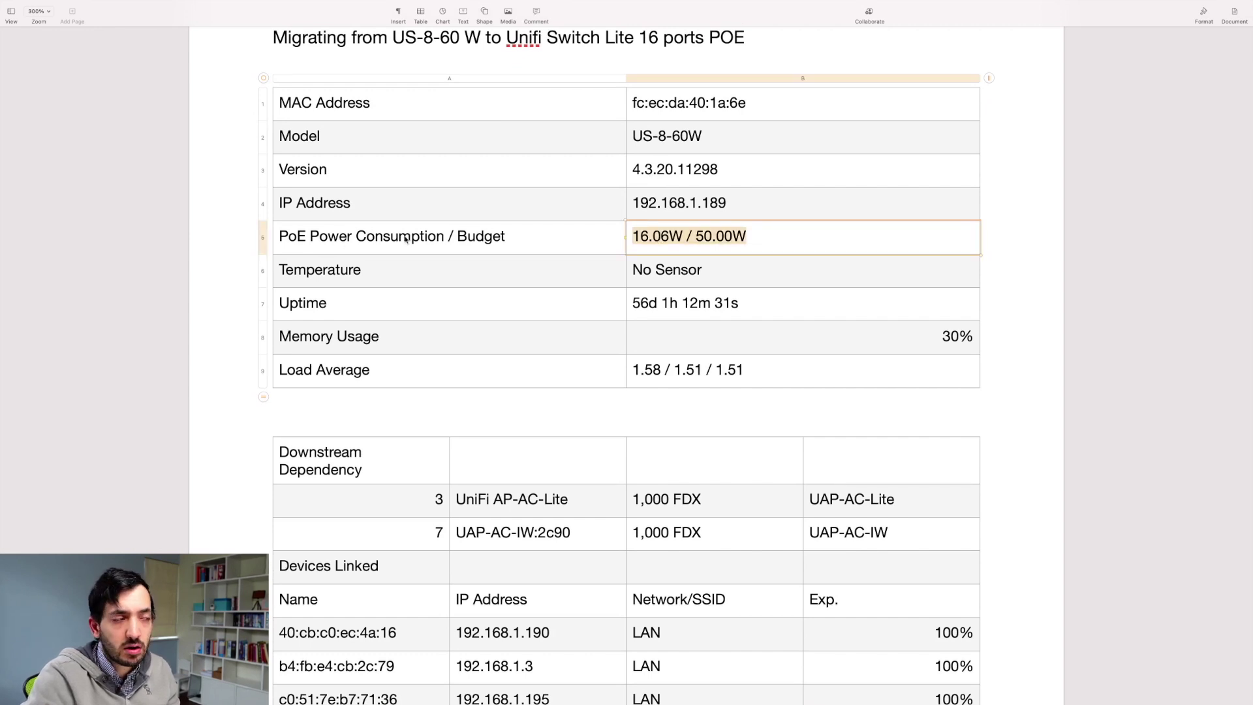
click(682, 241)
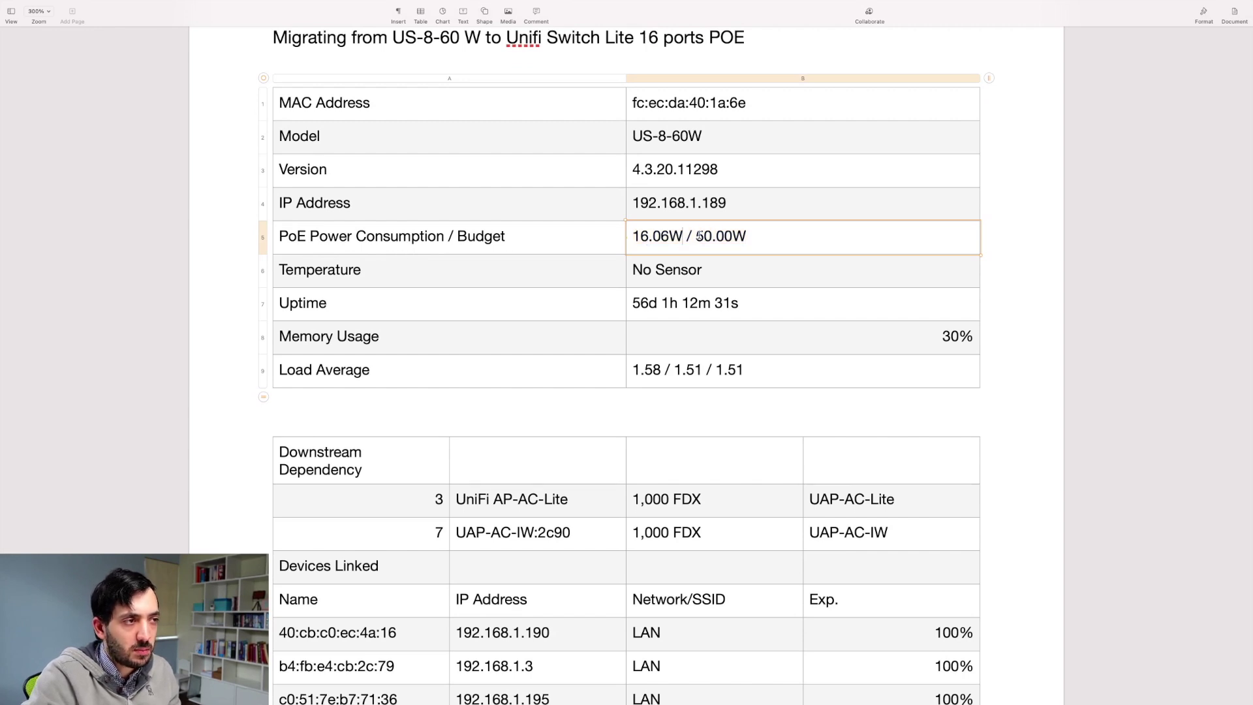
drag(696, 235, 754, 235)
drag(633, 237, 773, 235)
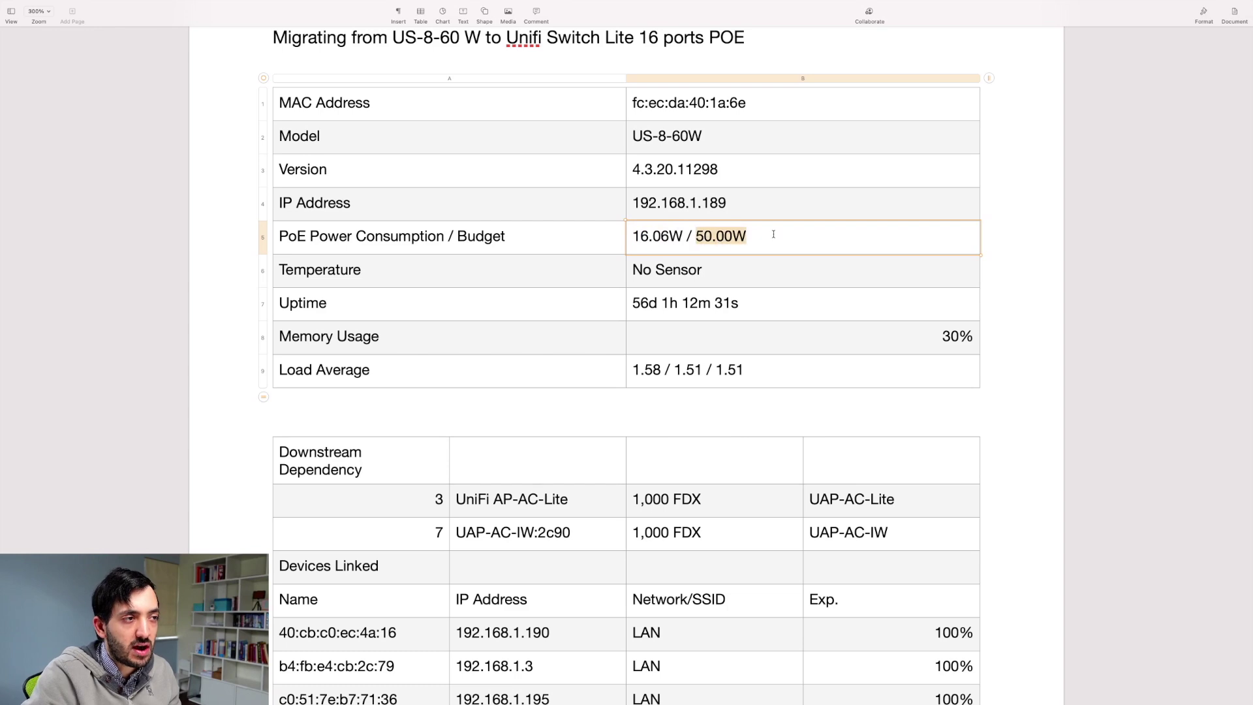
drag(633, 235, 681, 235)
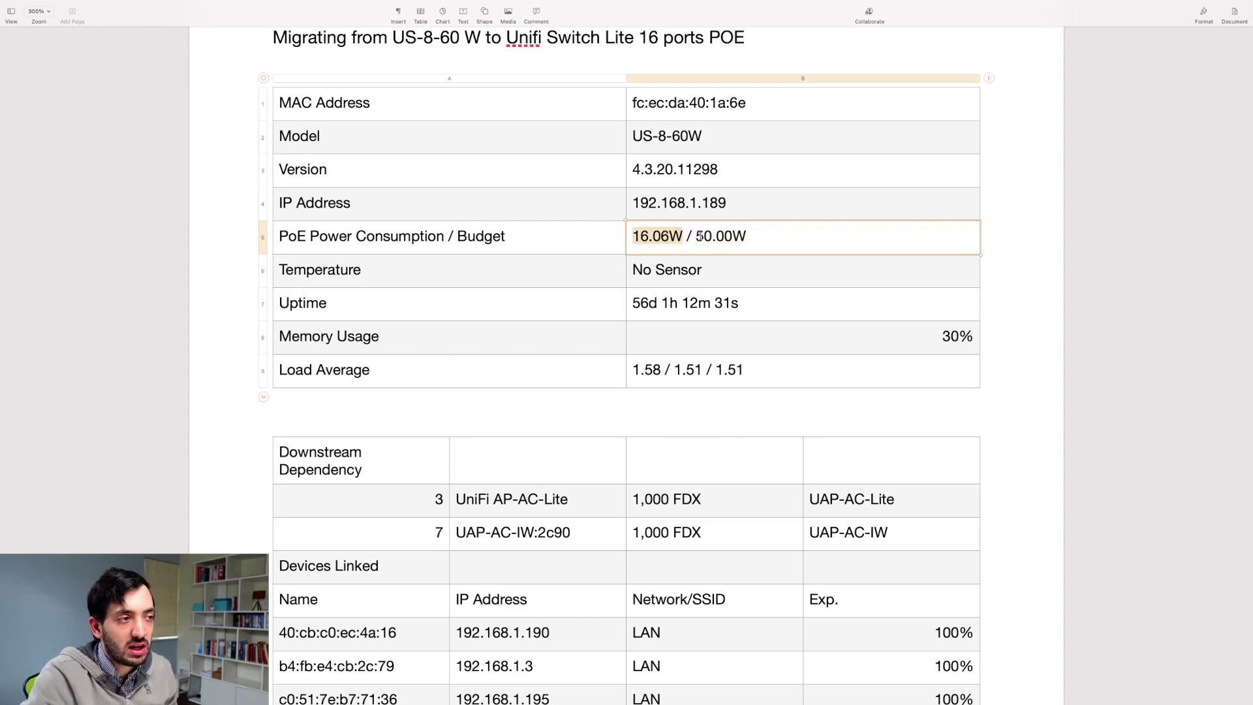
Step: Examine the Uptime, Memory Usage and Load Average rows of the switch details table
click(636, 304)
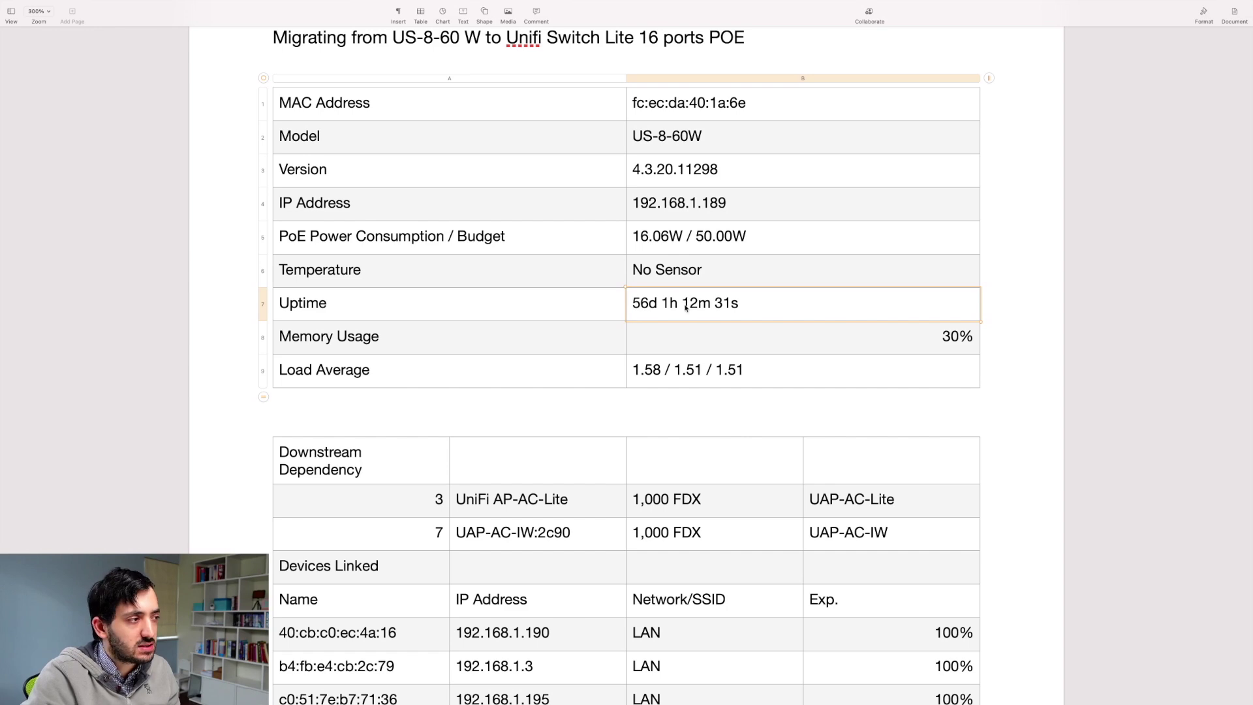
scroll(685, 307, down, 3)
click(844, 261)
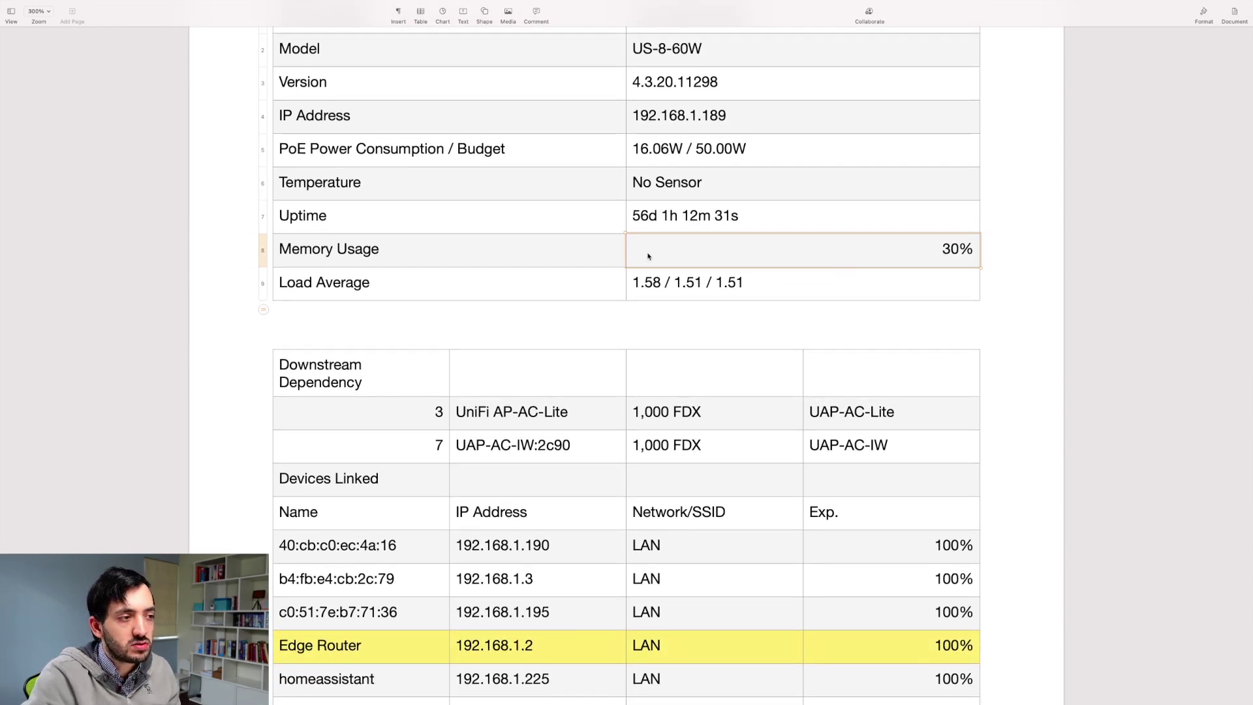
scroll(649, 257, up, 5)
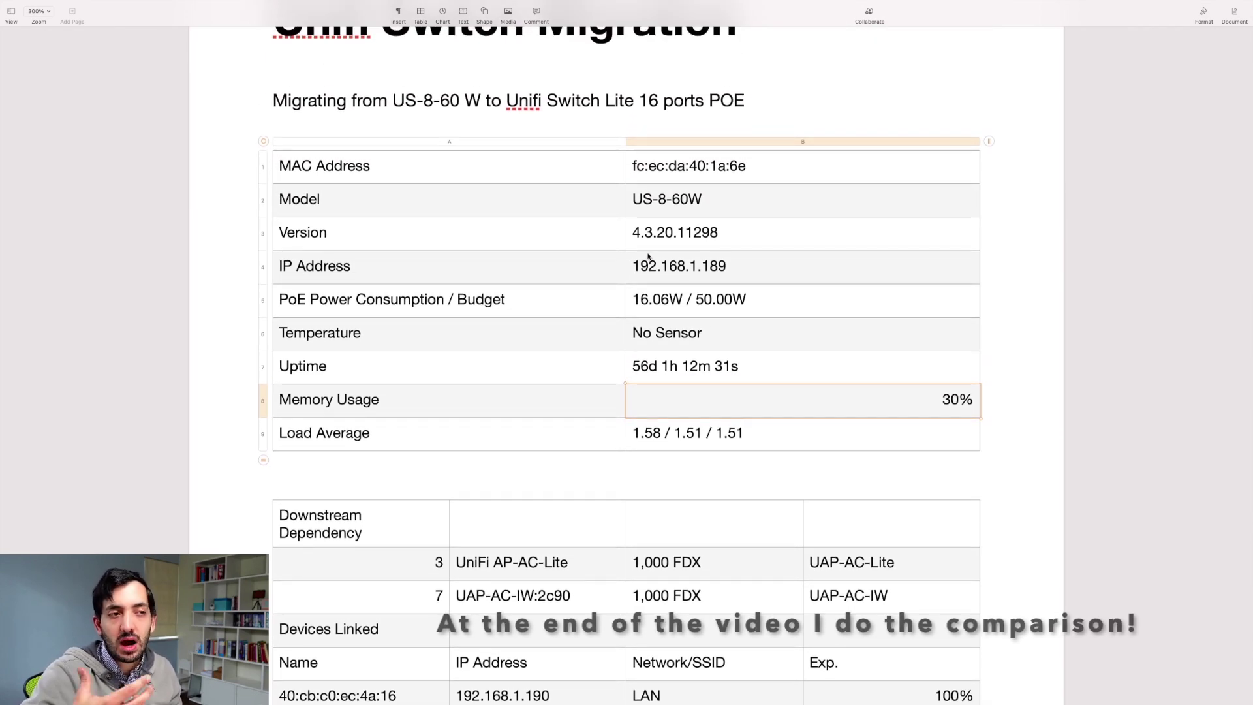
scroll(649, 257, down, 6)
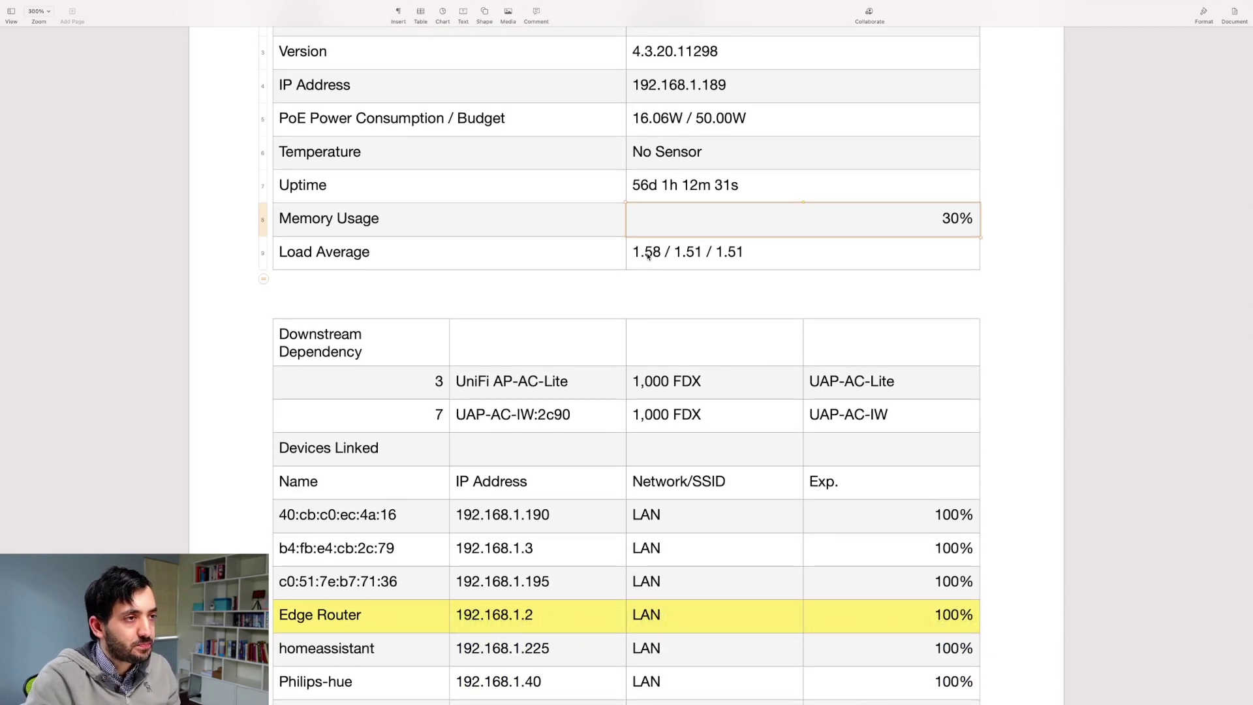
Step: View the switch's client list in UniFi Network and compare it with the Devices Linked table in the Pages document
key(ctrl+Right)
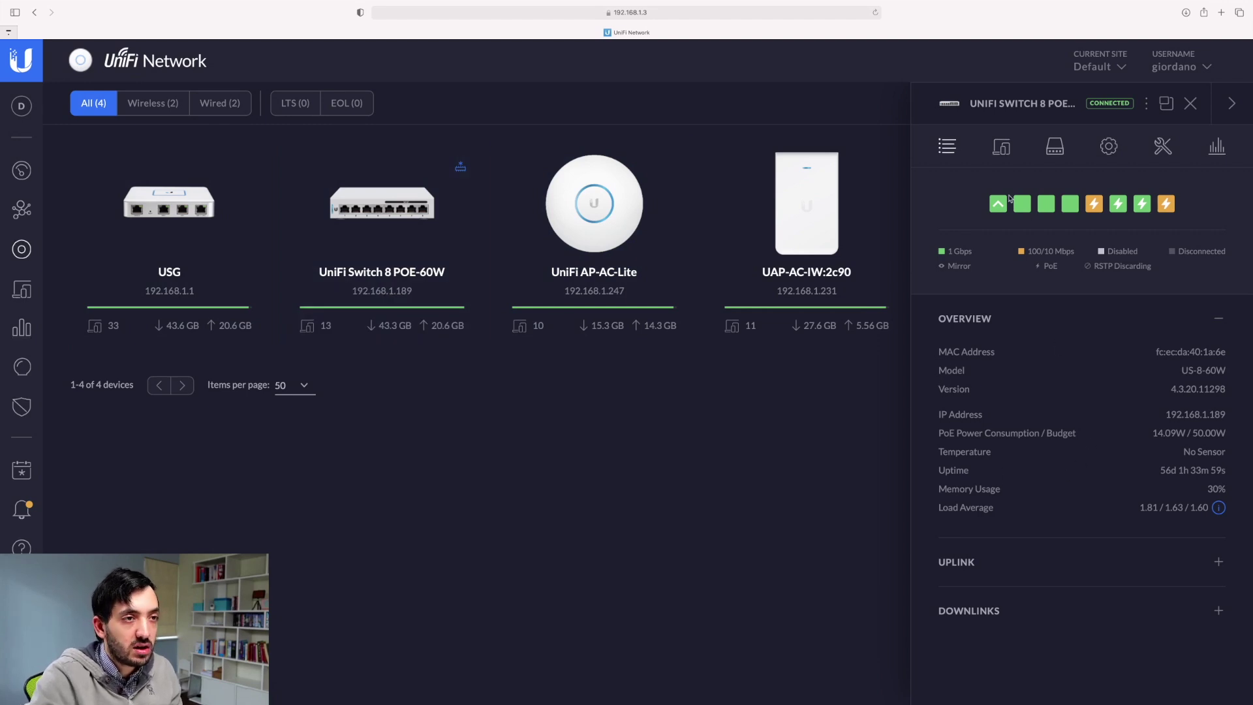
click(1001, 146)
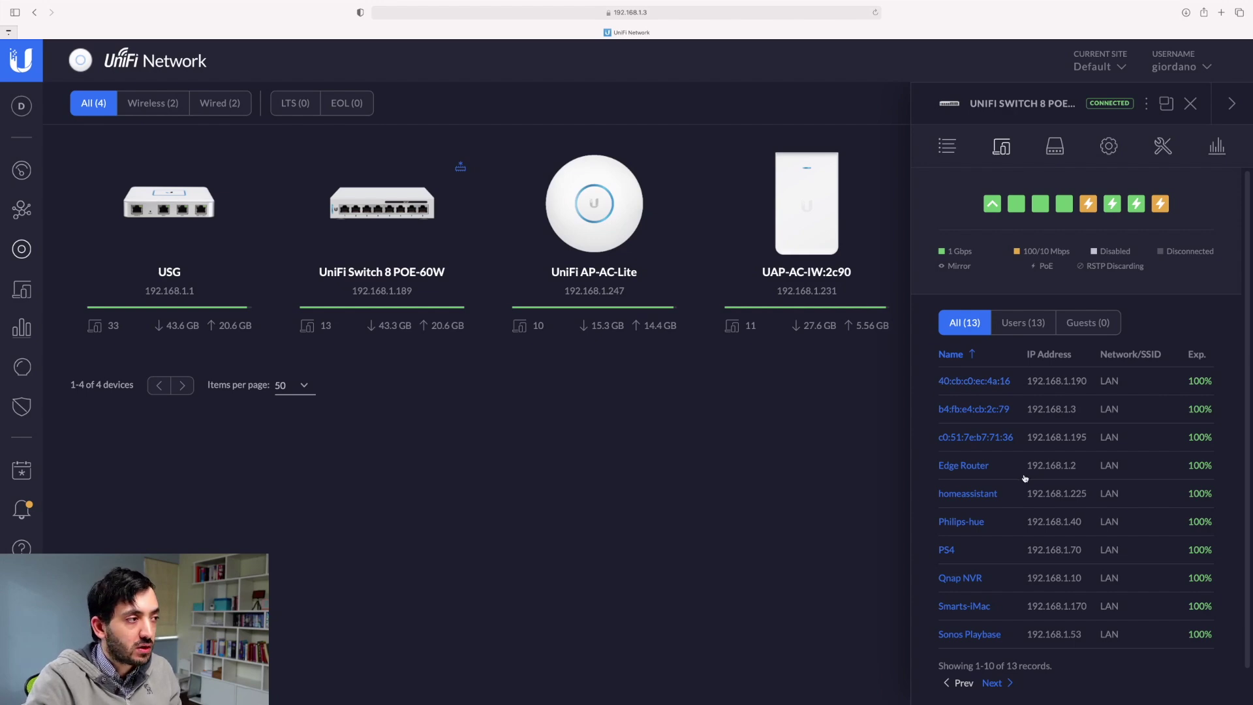
key(ctrl+Left)
scroll(641, 534, down, 5)
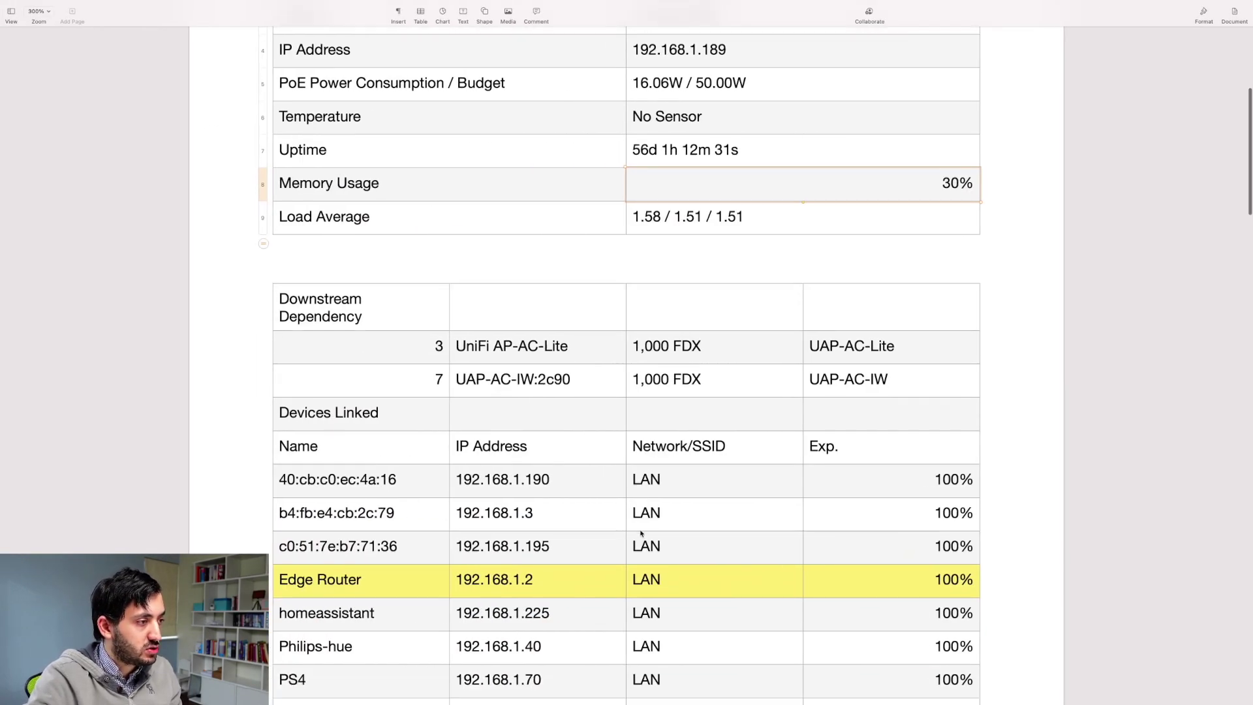
click(469, 241)
click(468, 241)
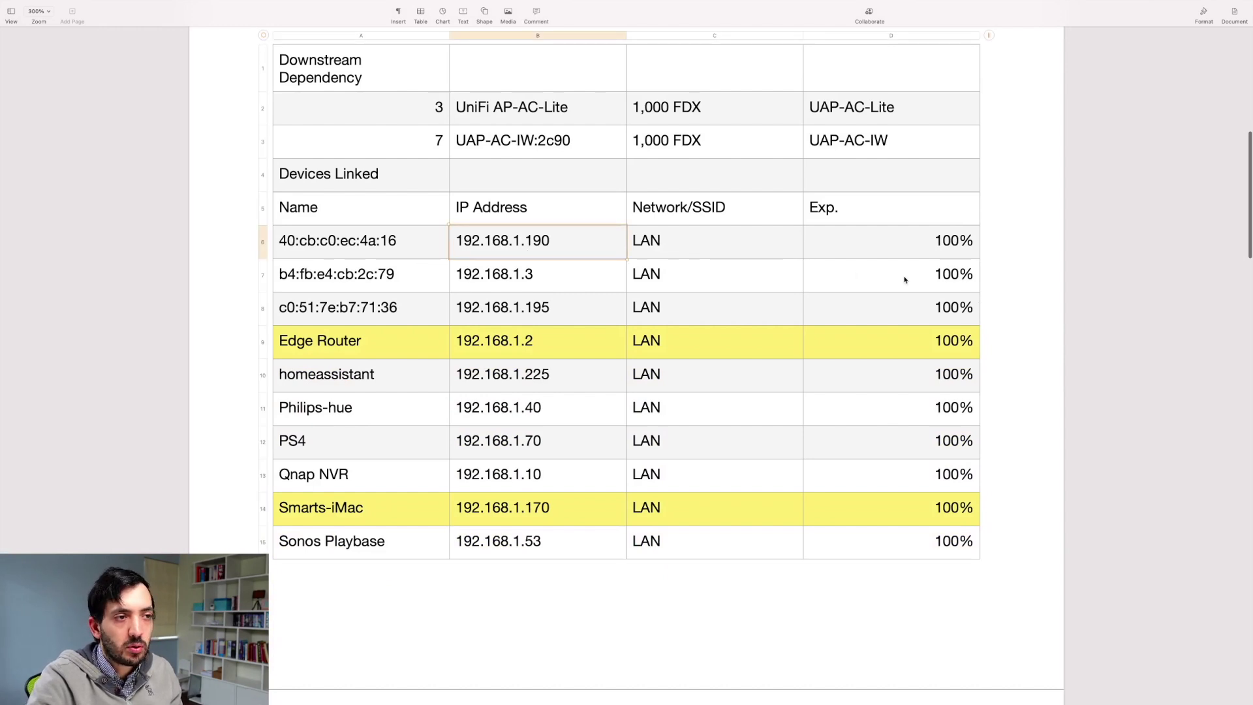
Step: Highlight the whole 192.168.1.3 row of the Devices Linked table with a yellow colour fill
click(426, 282)
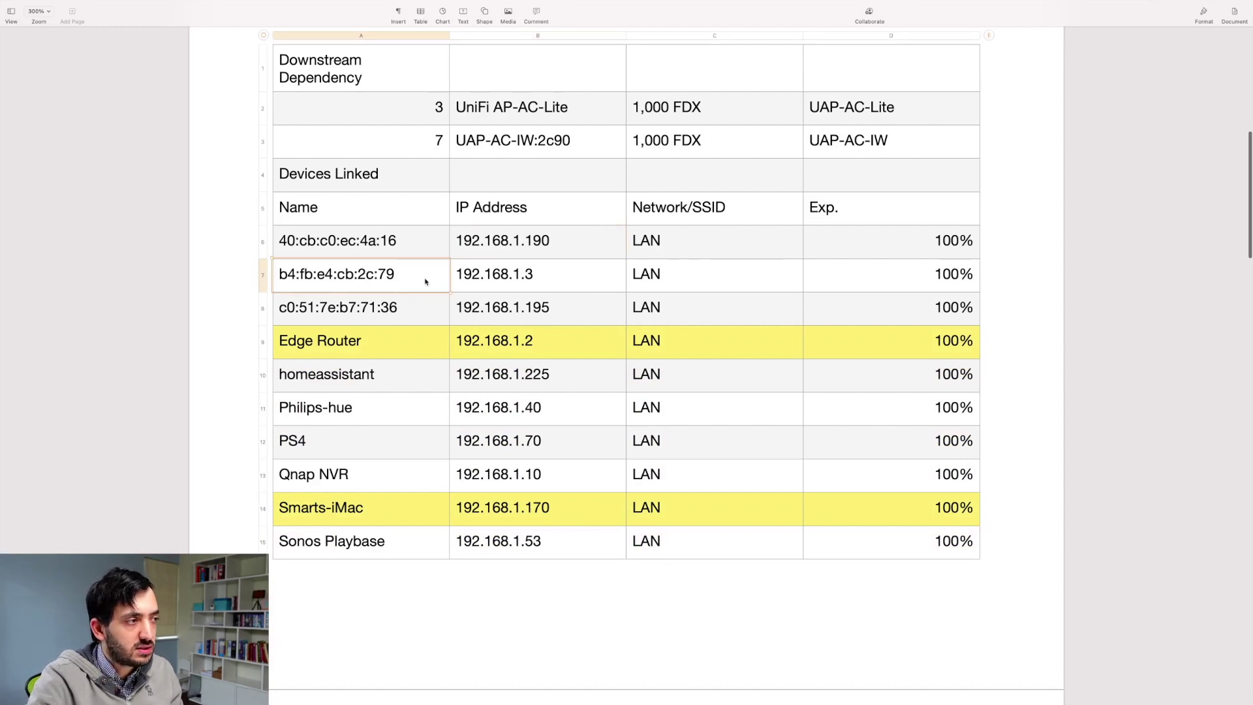
shift+click(913, 282)
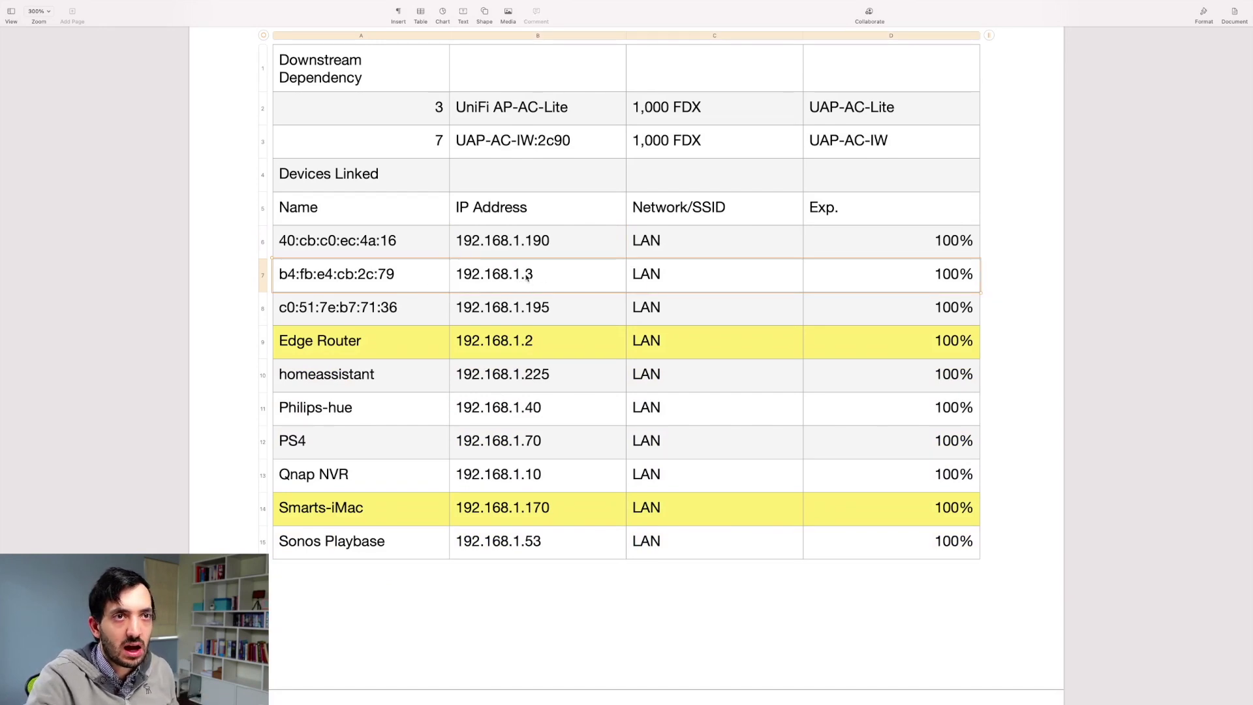
click(1202, 17)
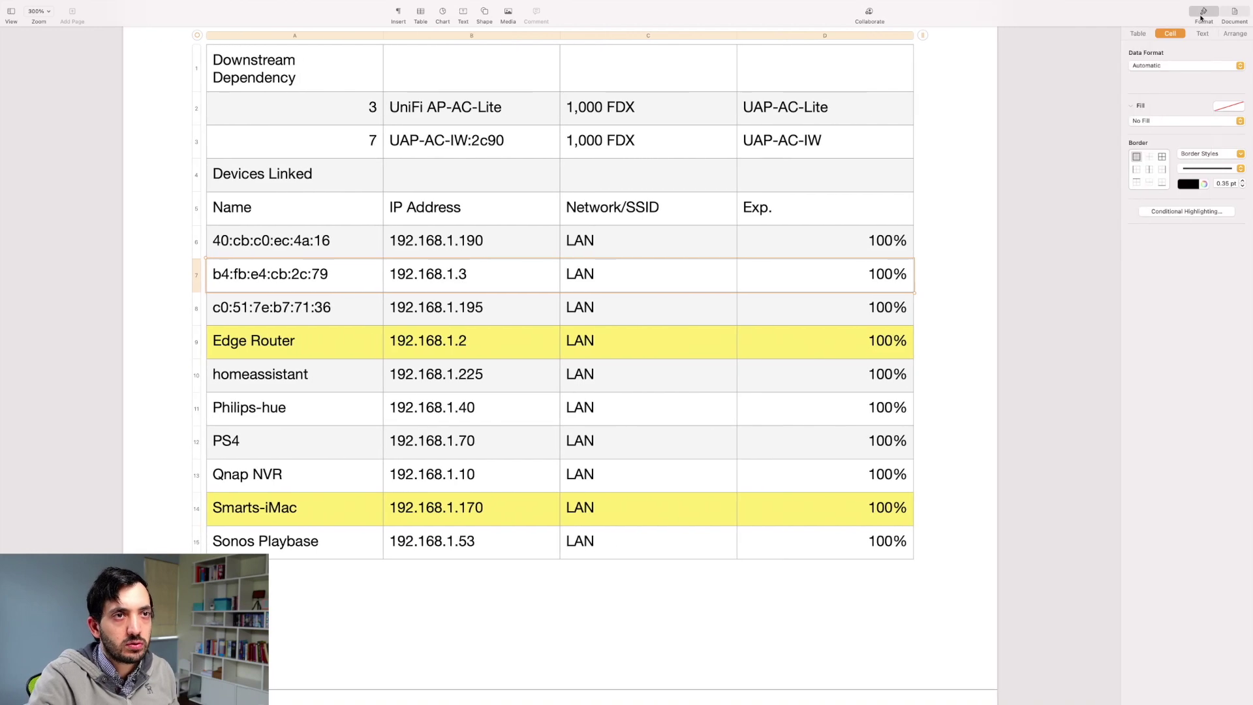
click(1182, 122)
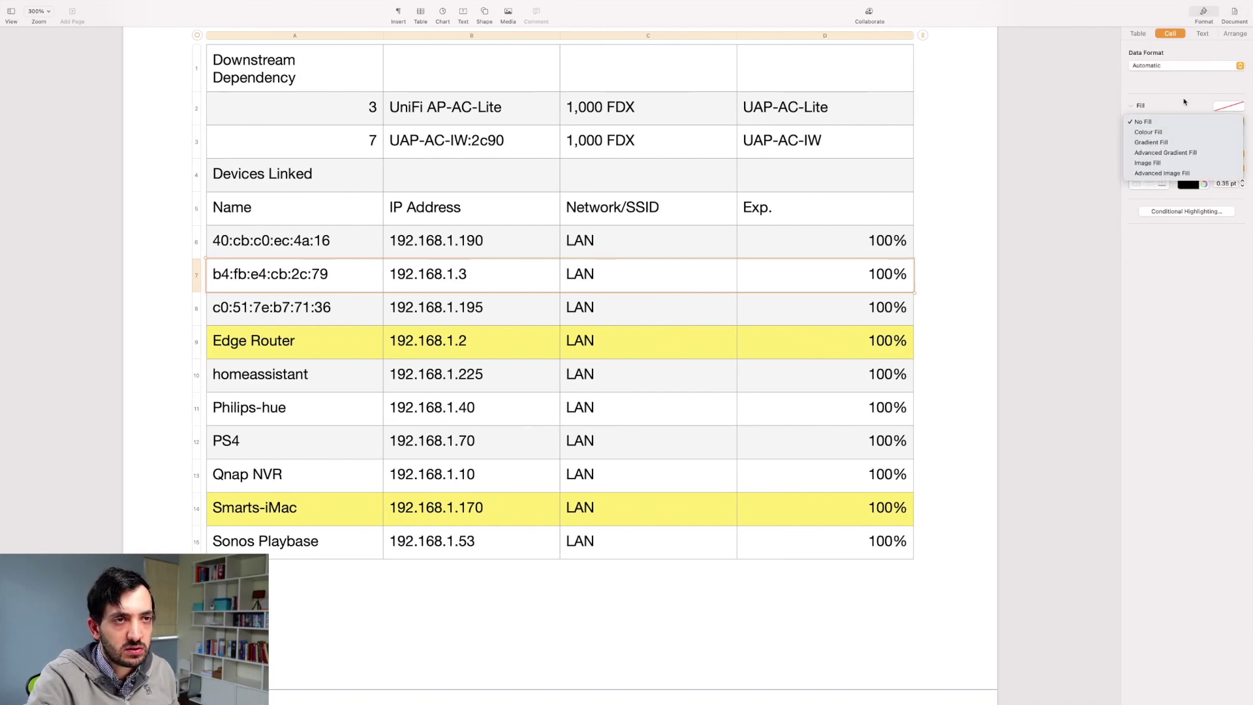
click(1234, 107)
click(1195, 155)
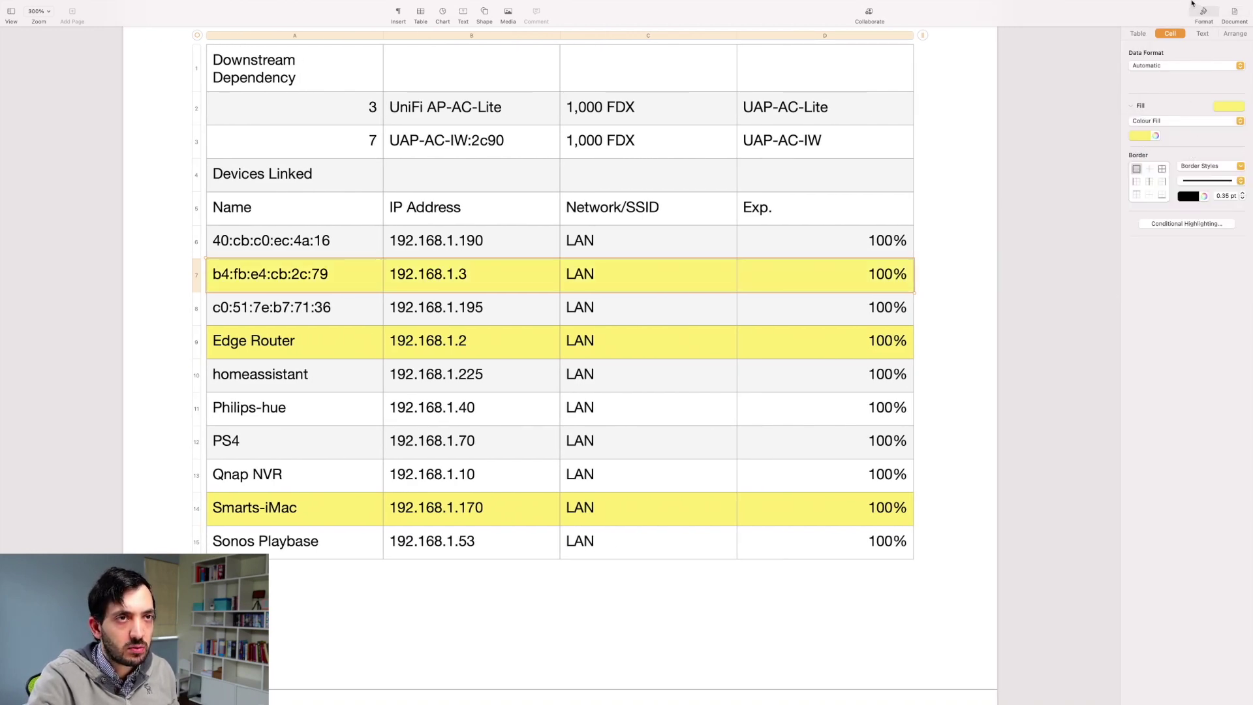
click(1204, 33)
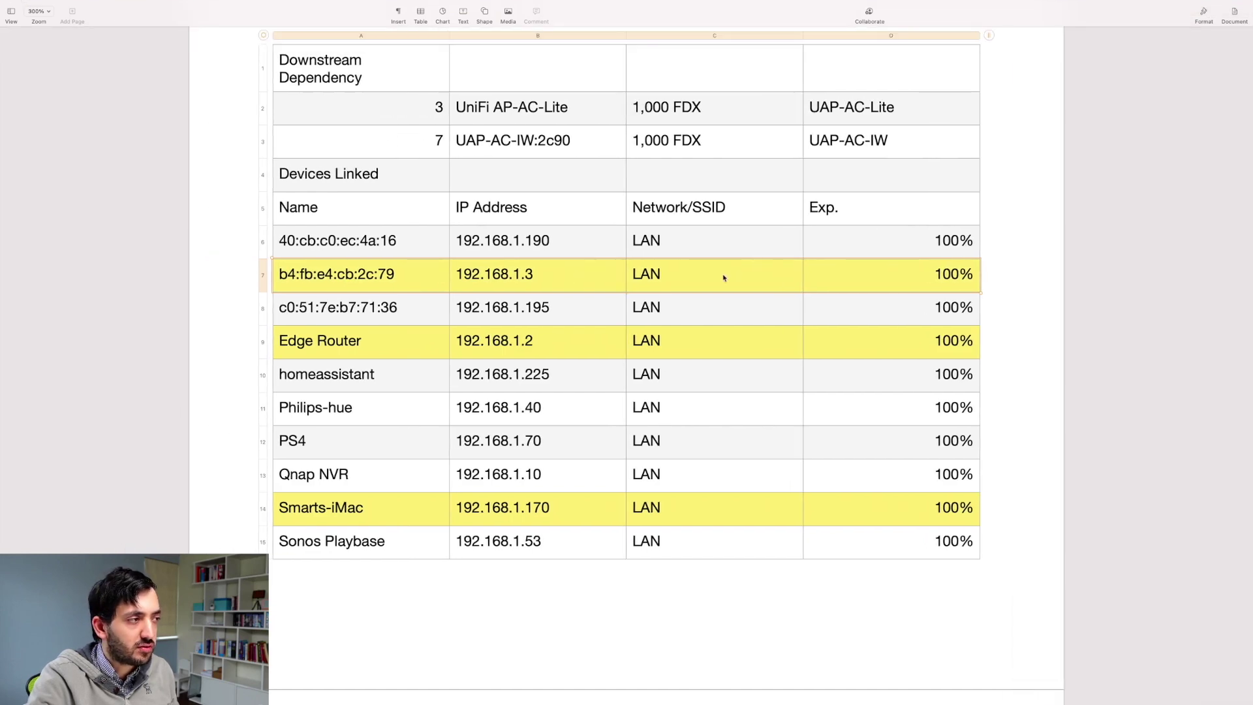
Step: Examine the Edge Router, homeassistant, PS4 and Smarts-iMac rows of the Devices Linked table
click(316, 344)
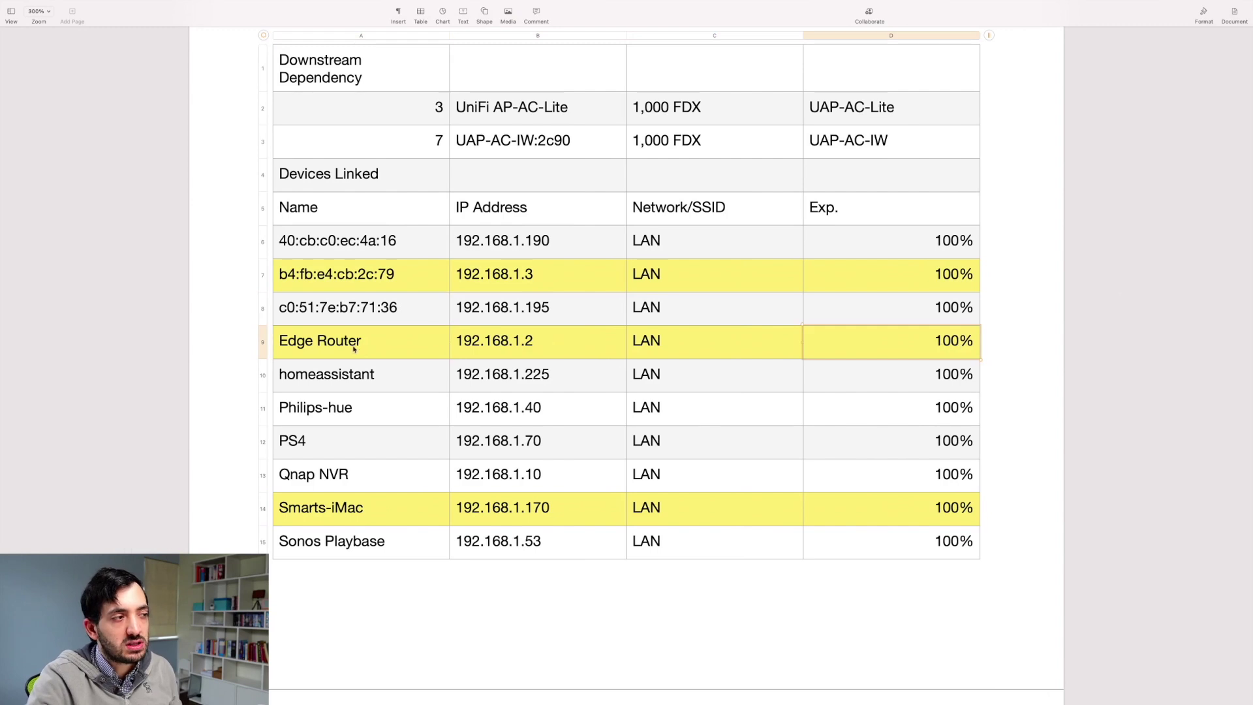
click(566, 346)
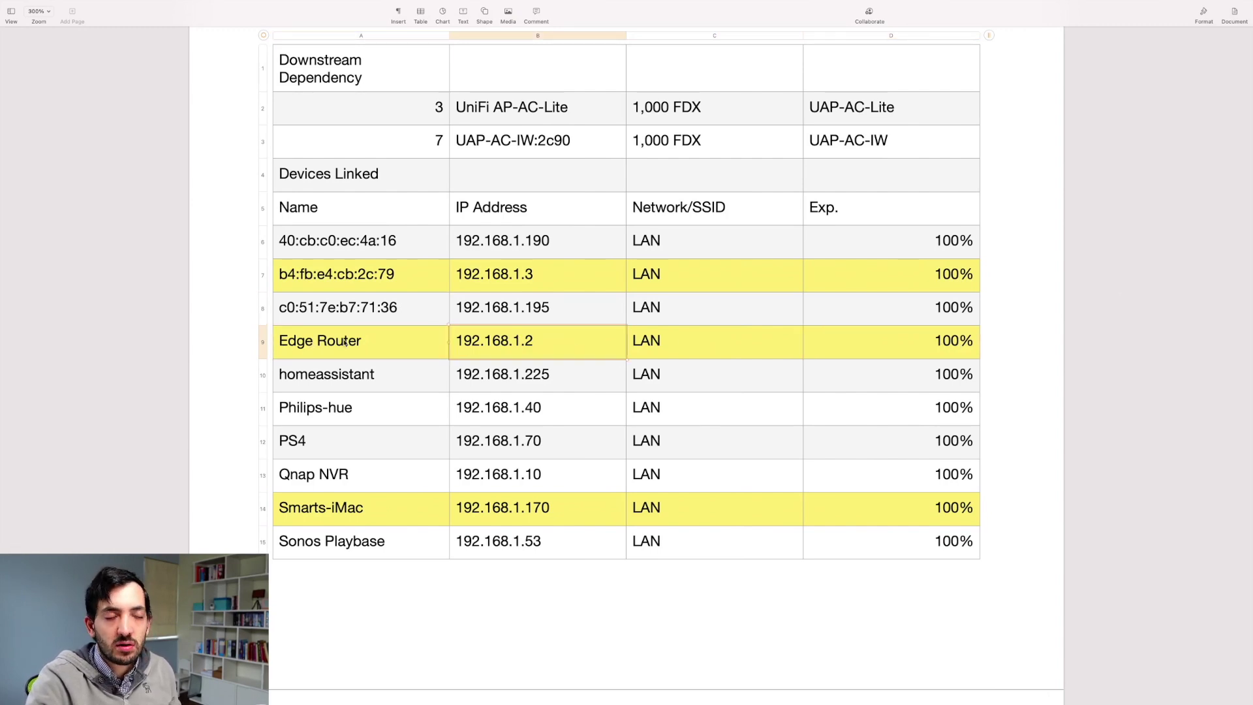
click(792, 341)
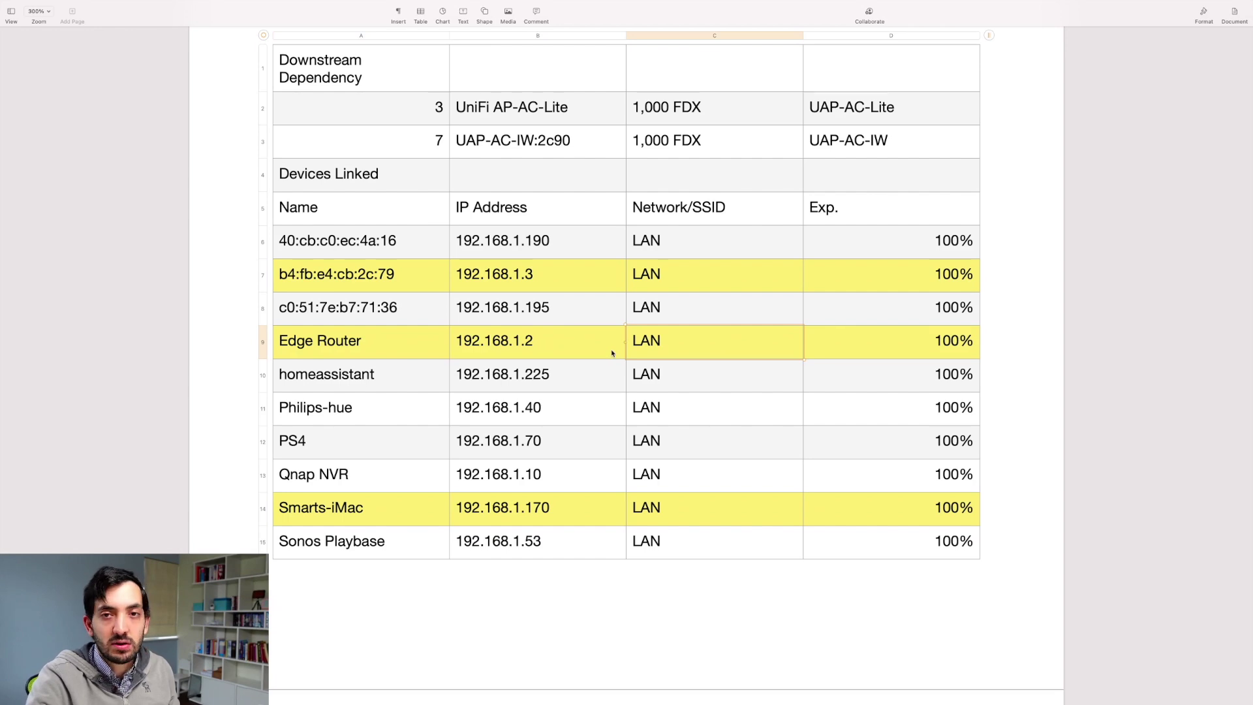
click(537, 351)
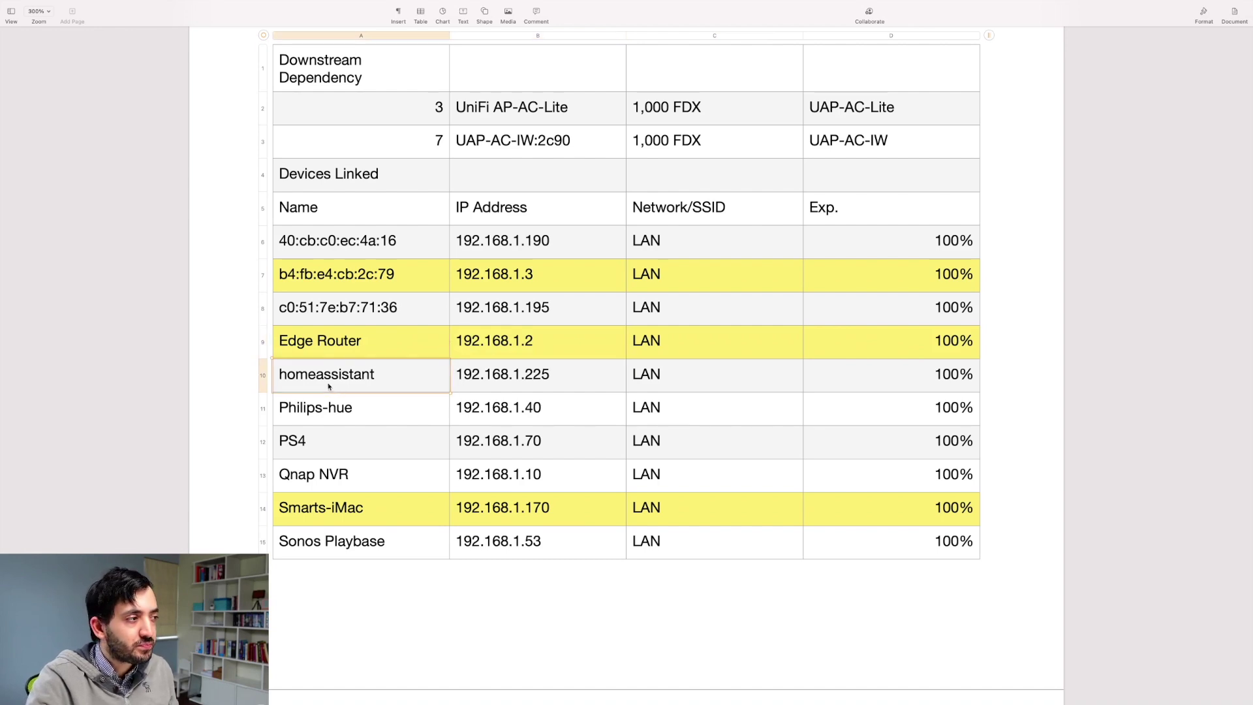
click(522, 372)
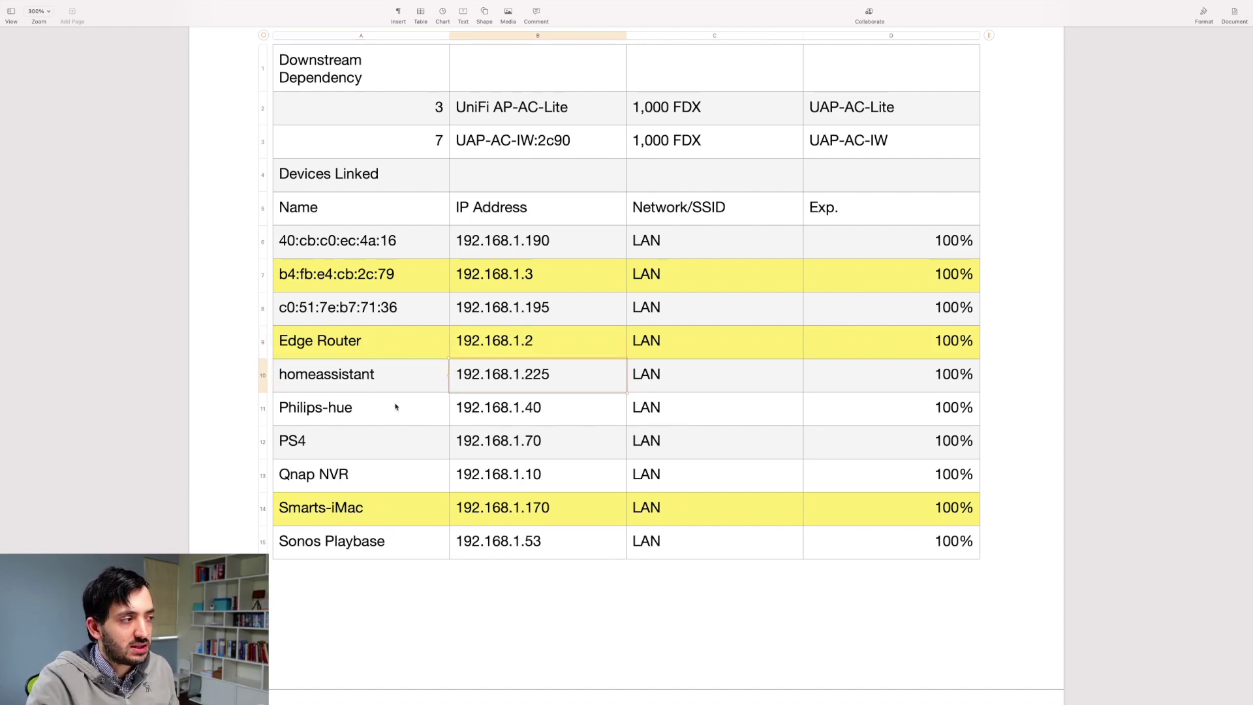
click(342, 449)
scroll(428, 457, down, 2)
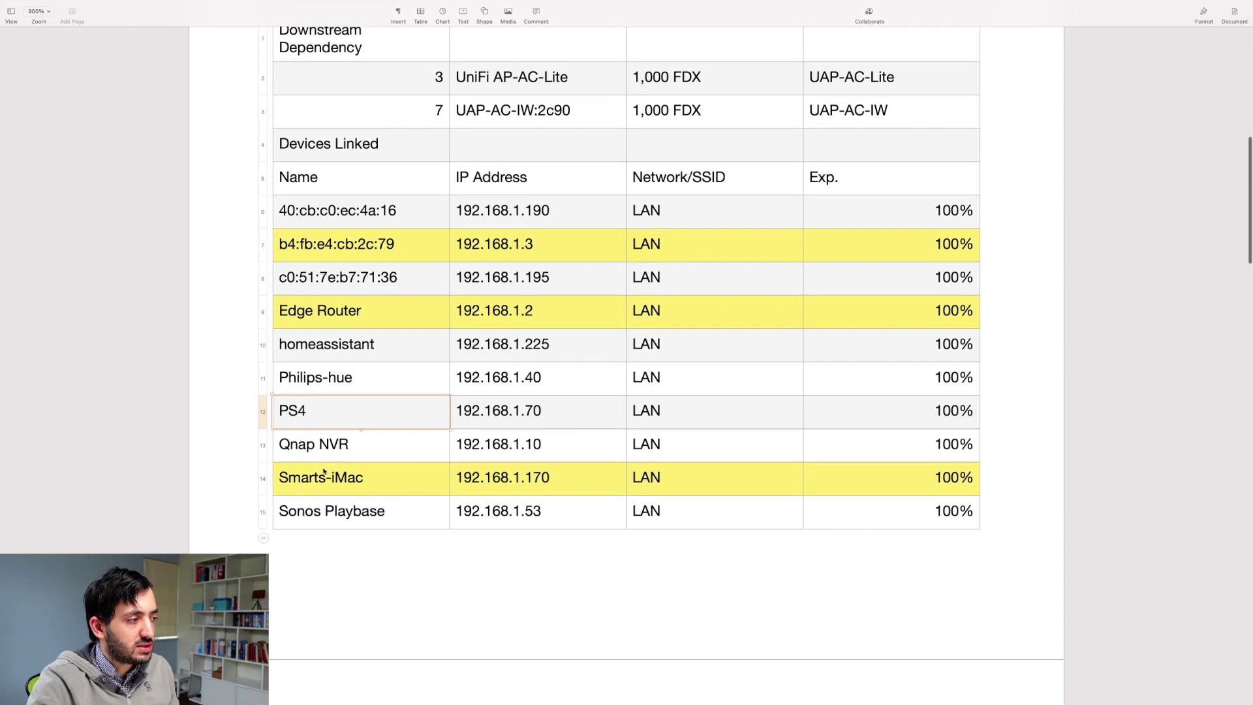
click(392, 481)
shift+click(919, 483)
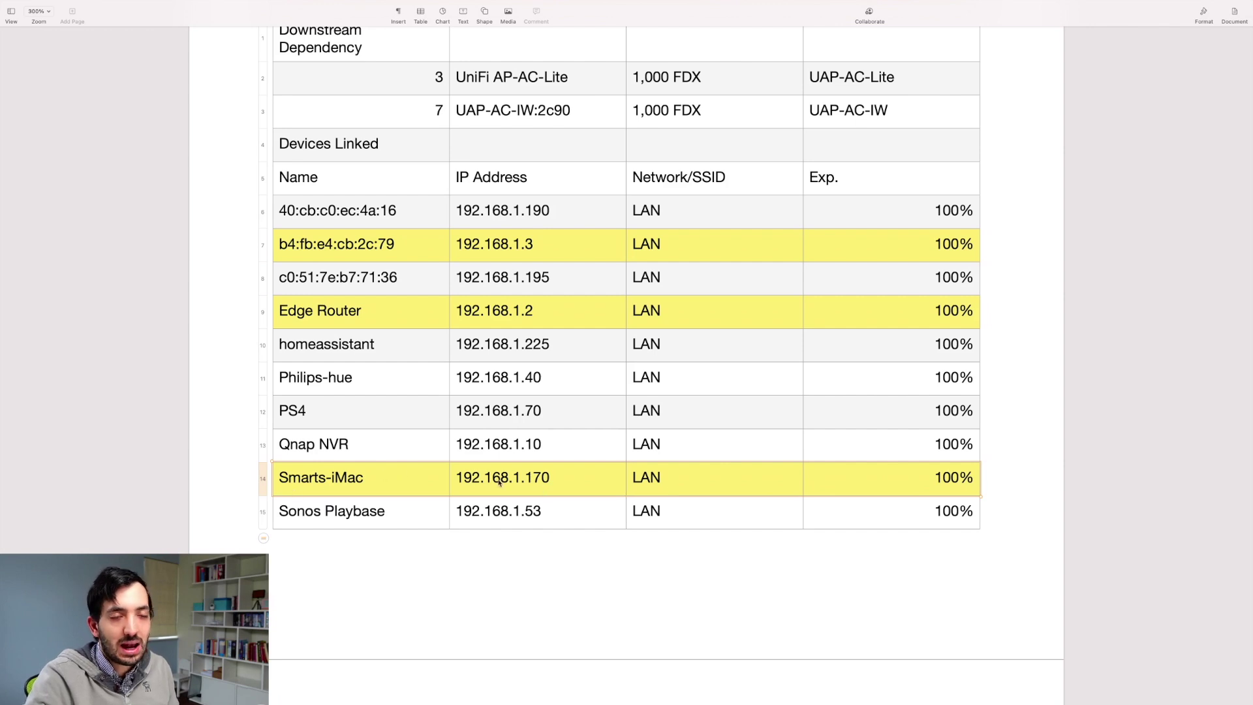
Step: Examine the per-port insights and client list screenshots below the Devices Linked table
scroll(500, 482, down, 1)
scroll(499, 482, up, 2)
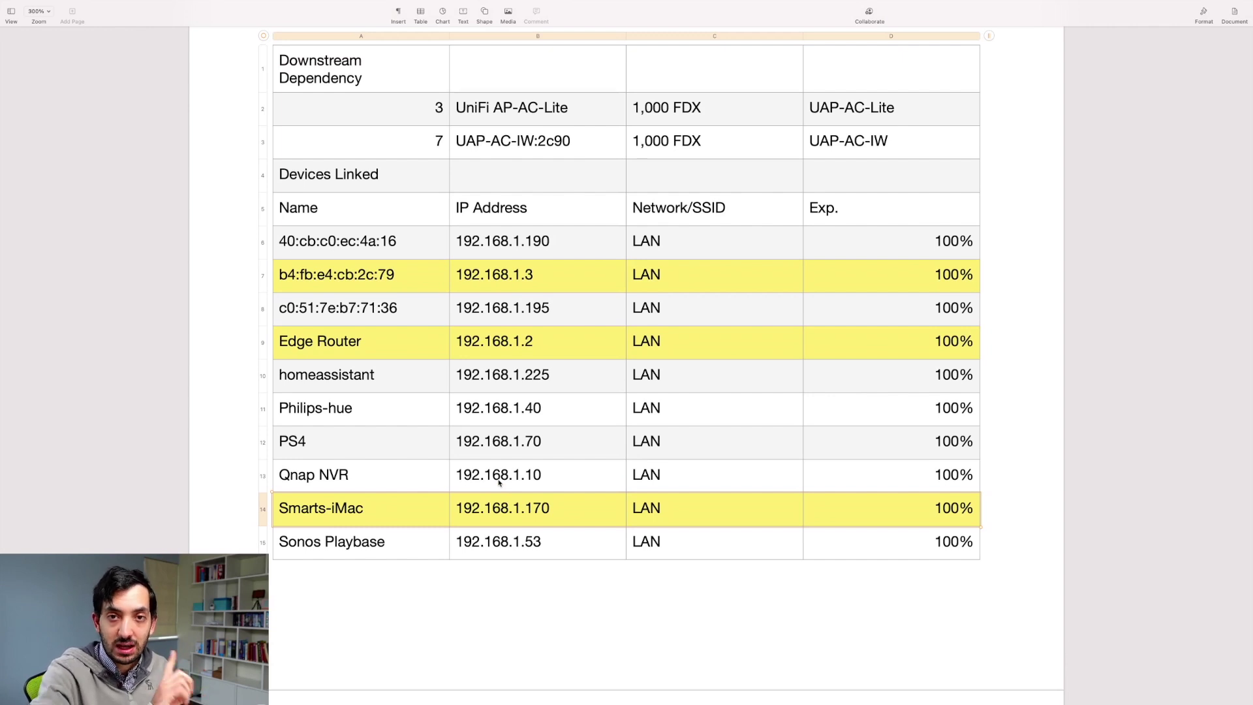
scroll(499, 481, down, 12)
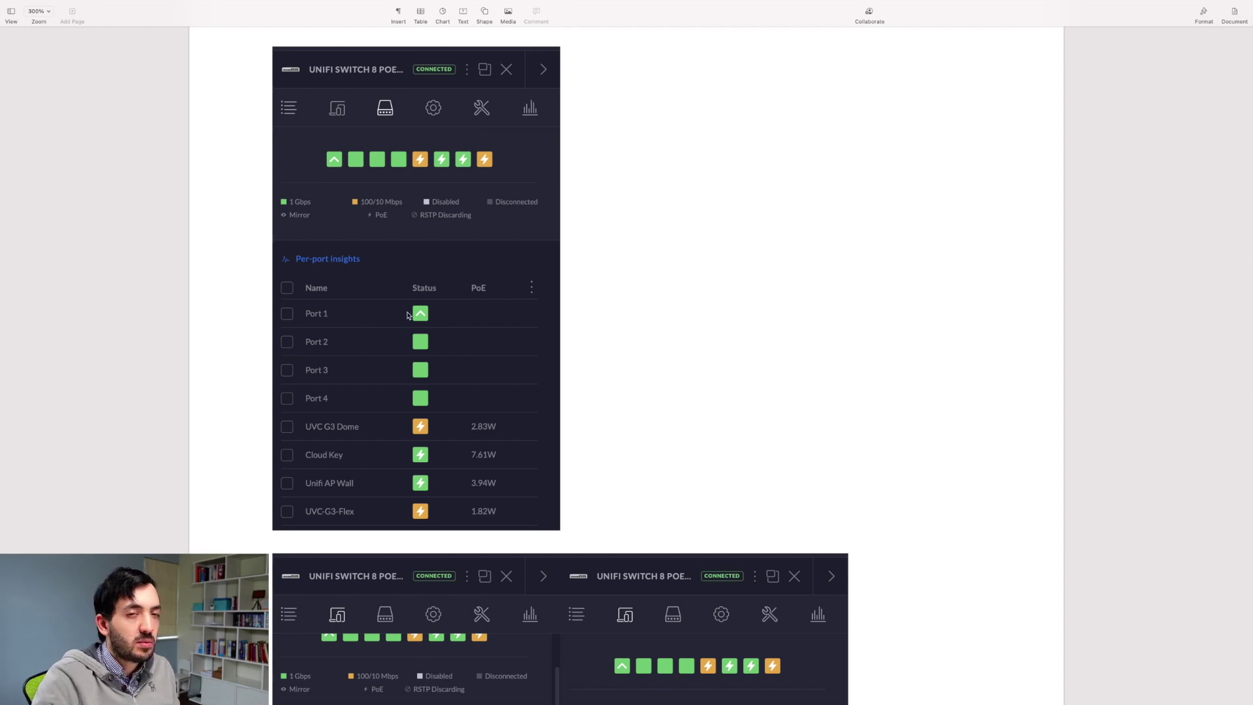
scroll(406, 378, down, 8)
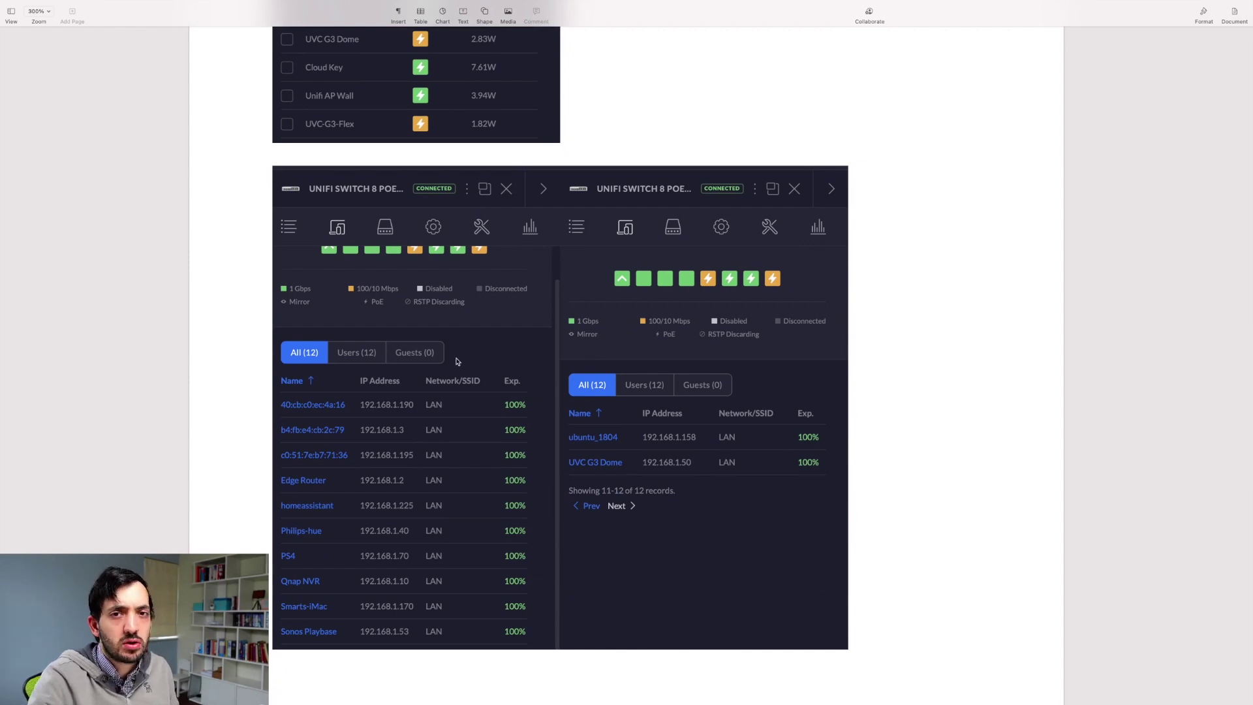
Step: Switch to UniFi Network and show the enlarged port list of the UniFi Switch 8 POE-60W
key(ctrl+Right)
mouse_move(1022, 208)
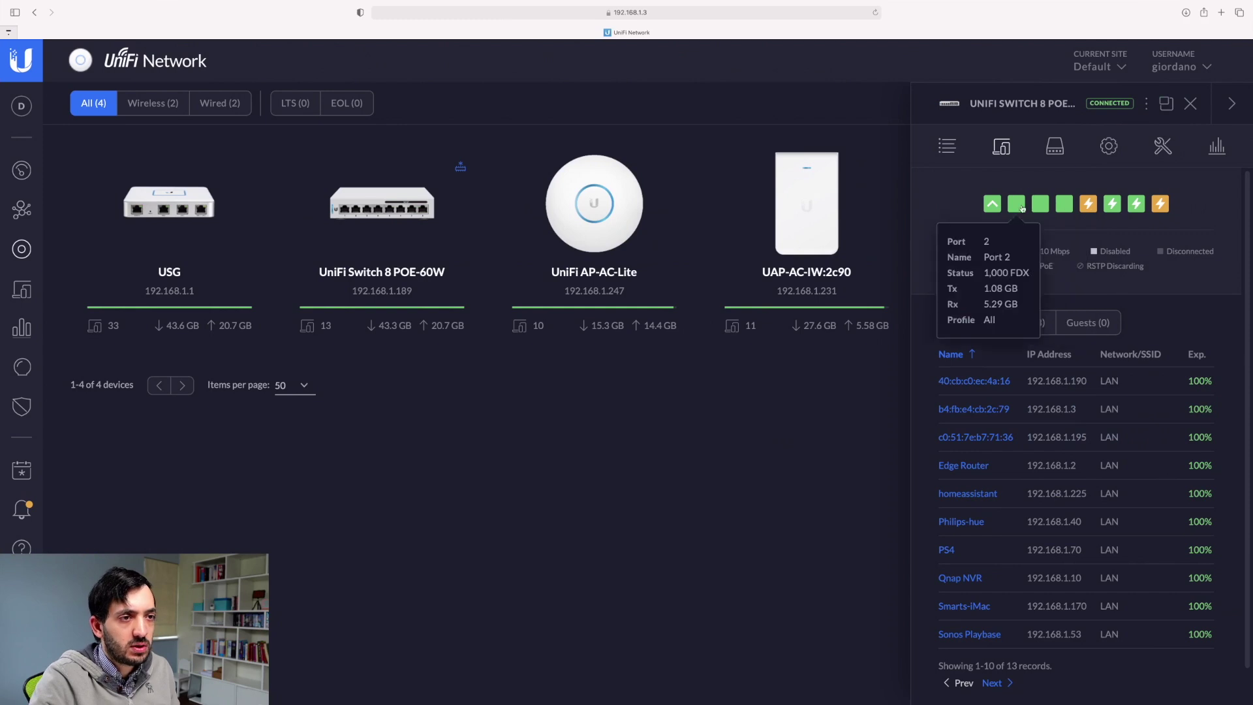
click(1055, 147)
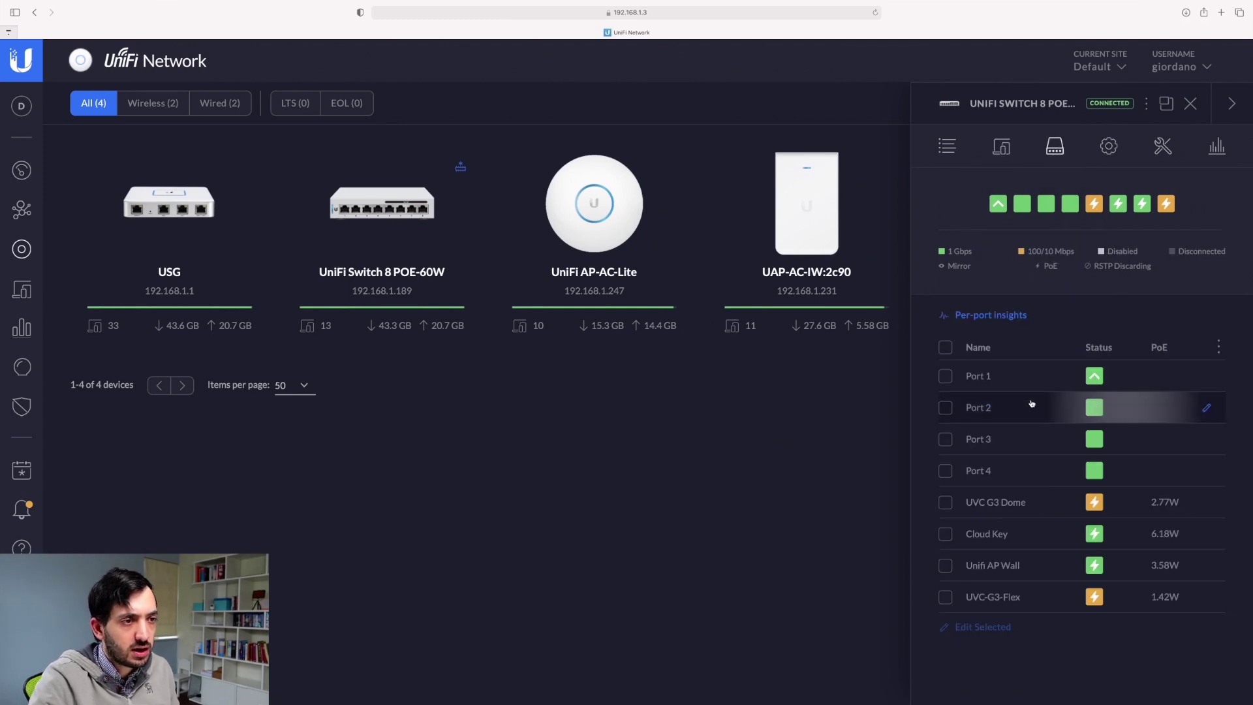
key(super+plus)
key(super+plus)
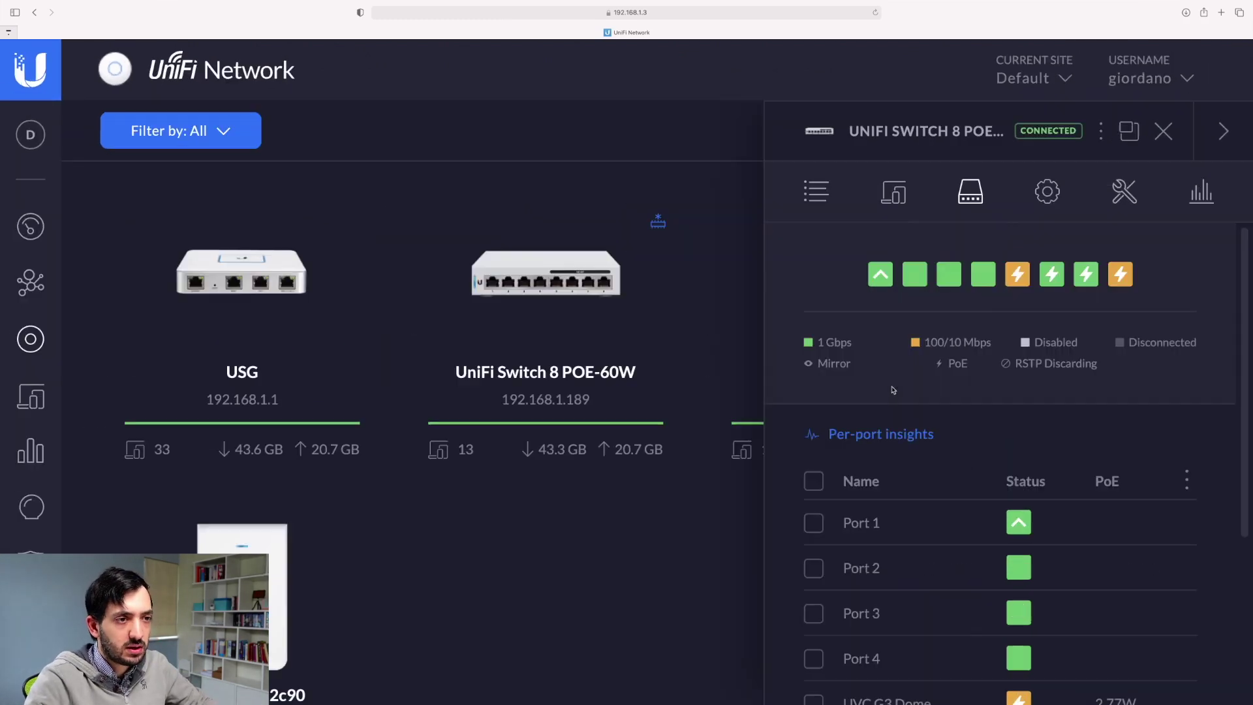
scroll(893, 390, down, 3)
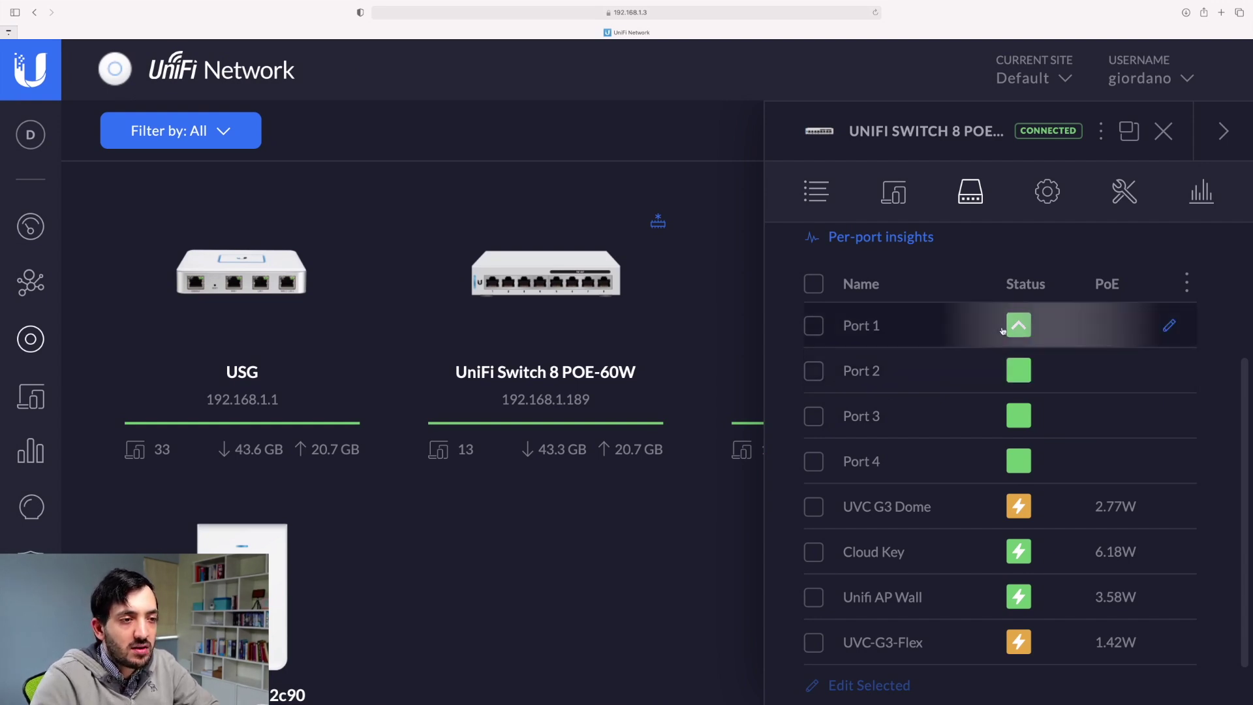
Step: Examine the status details of Port 1, Port 3 and UVC G3 Dome, and review the remaining ports and their PoE use
mouse_move(1029, 328)
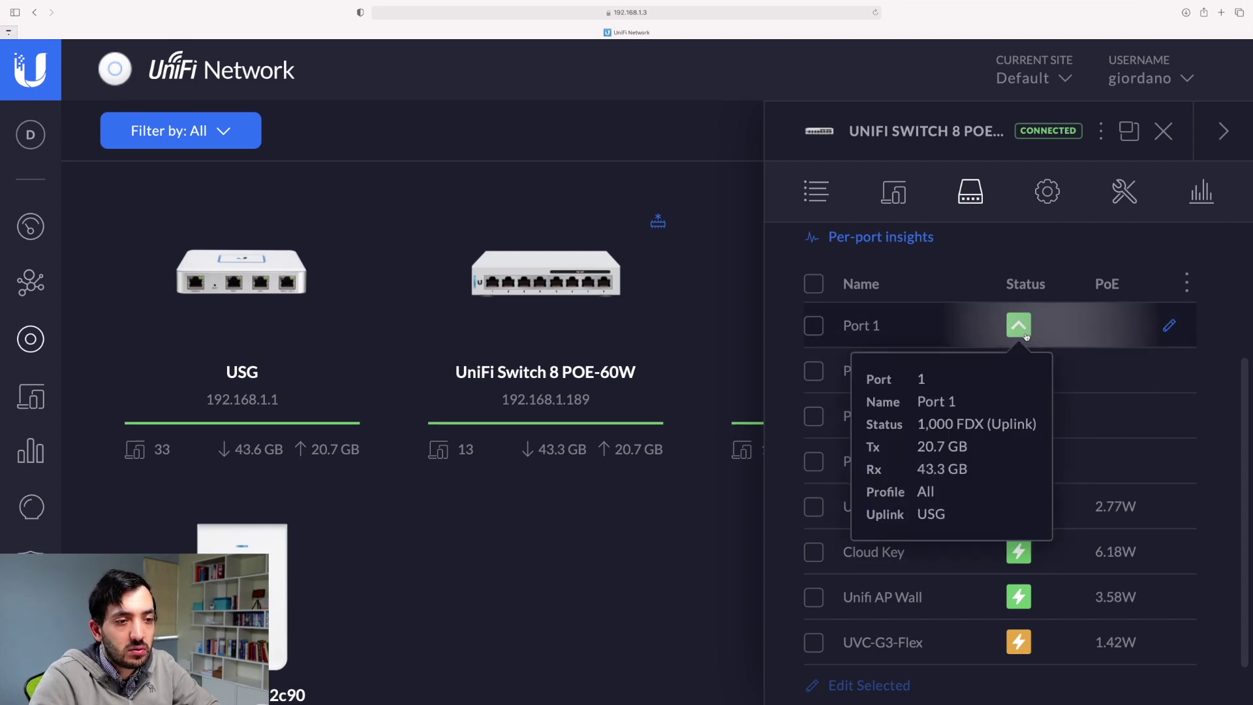
mouse_move(1025, 421)
mouse_move(1023, 515)
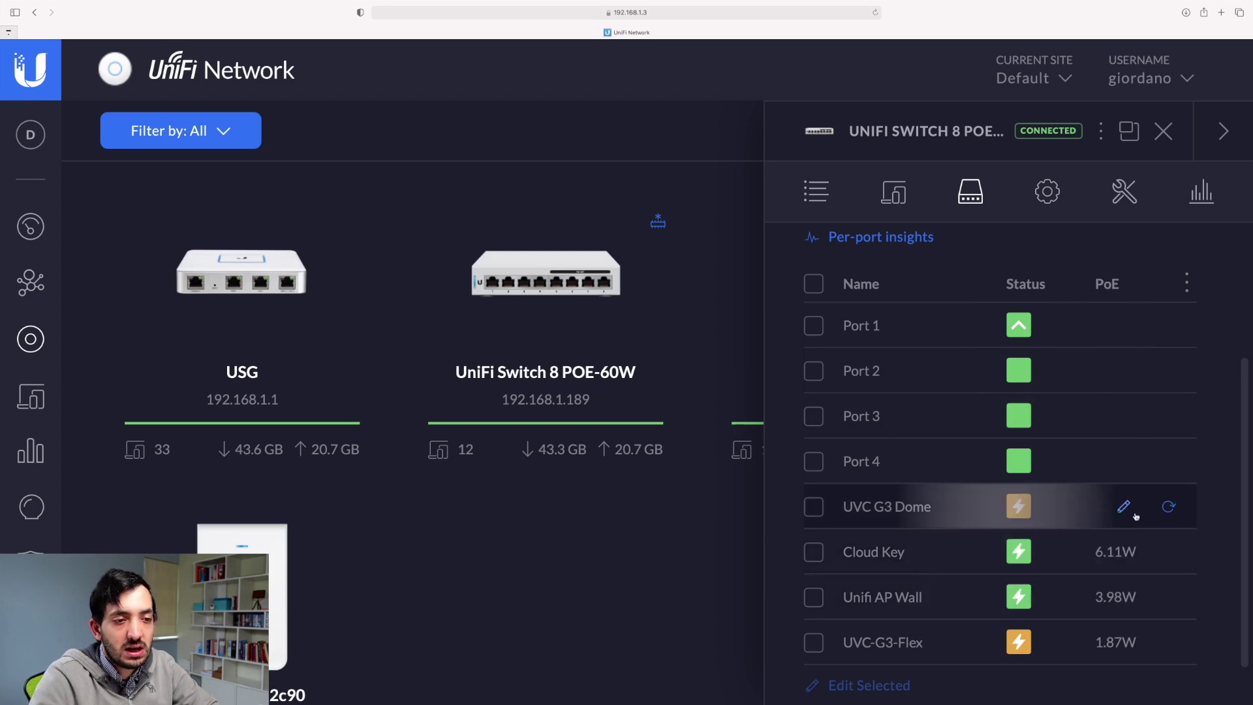
mouse_move(1140, 514)
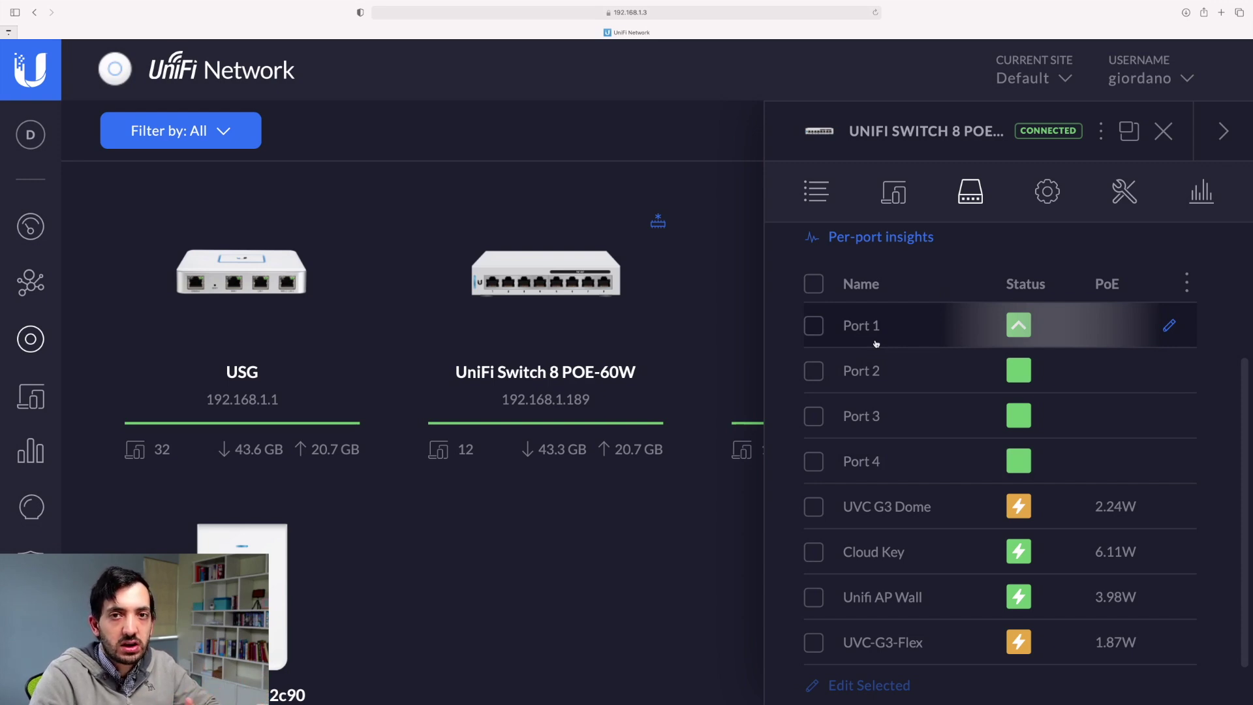
scroll(870, 460, down, 1)
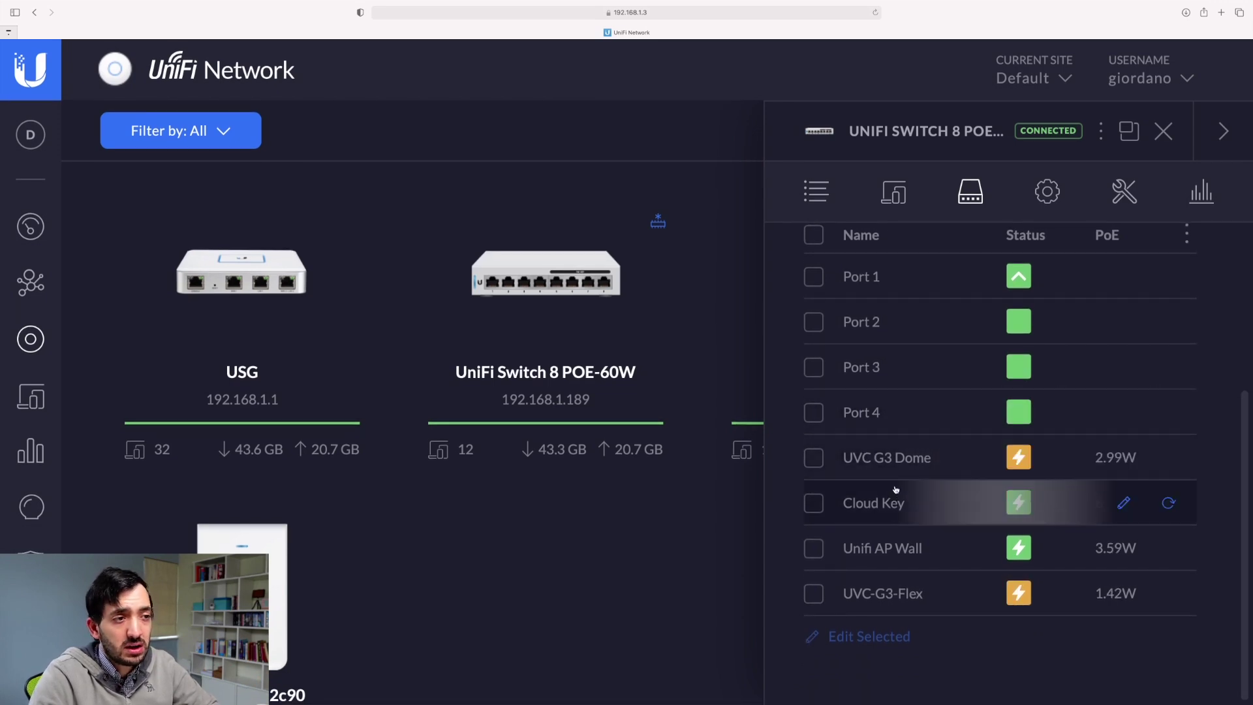
scroll(875, 465, up, 1)
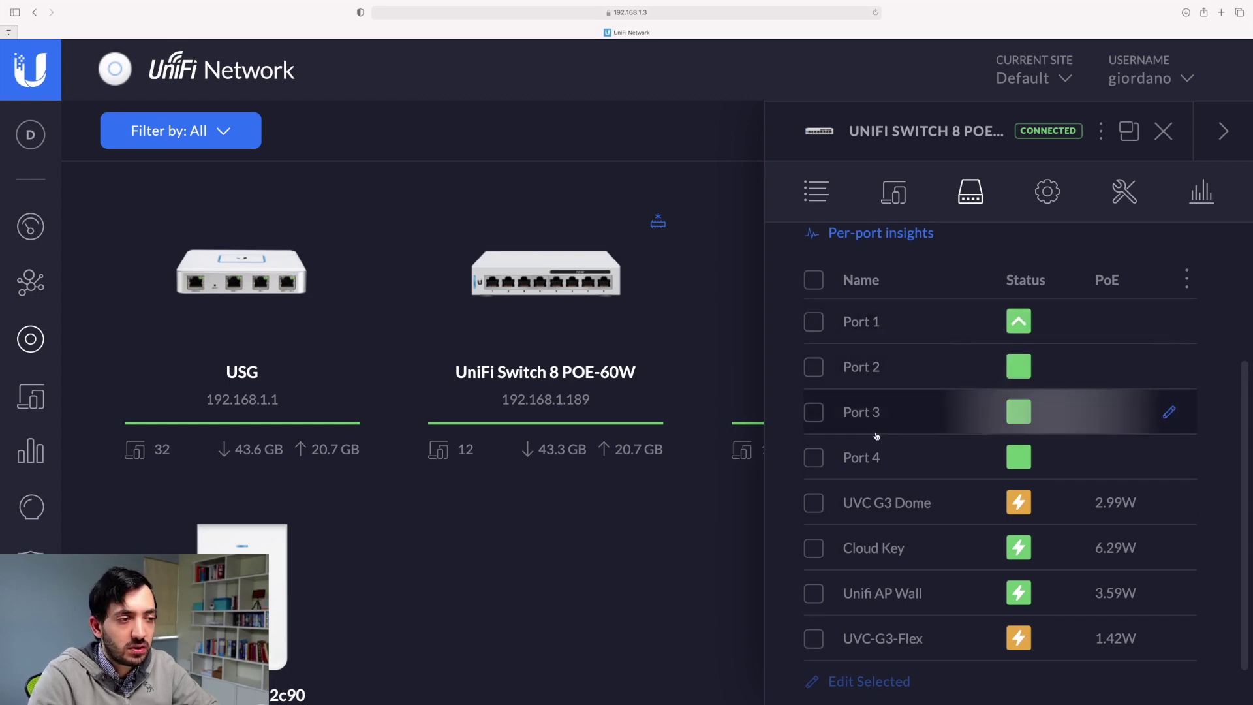
scroll(873, 417, down, 1)
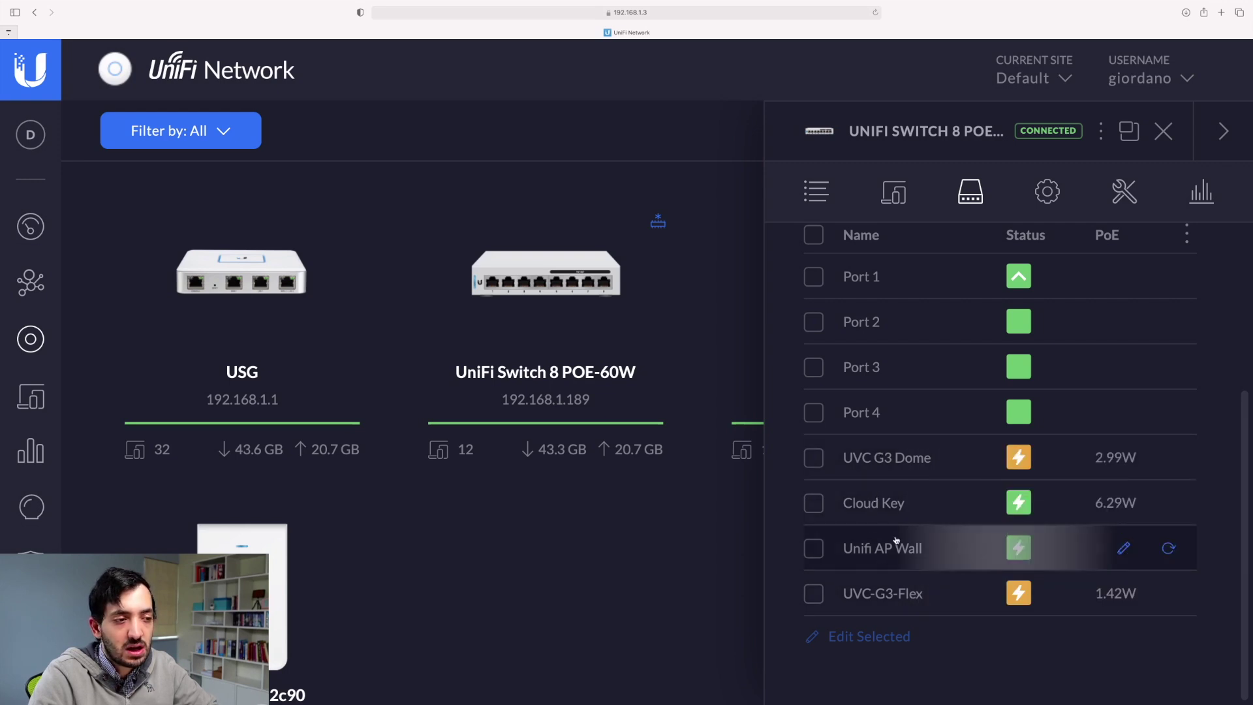
Step: View the switch's general details and expand its Downlinks section to see which devices hang off which ports
click(817, 194)
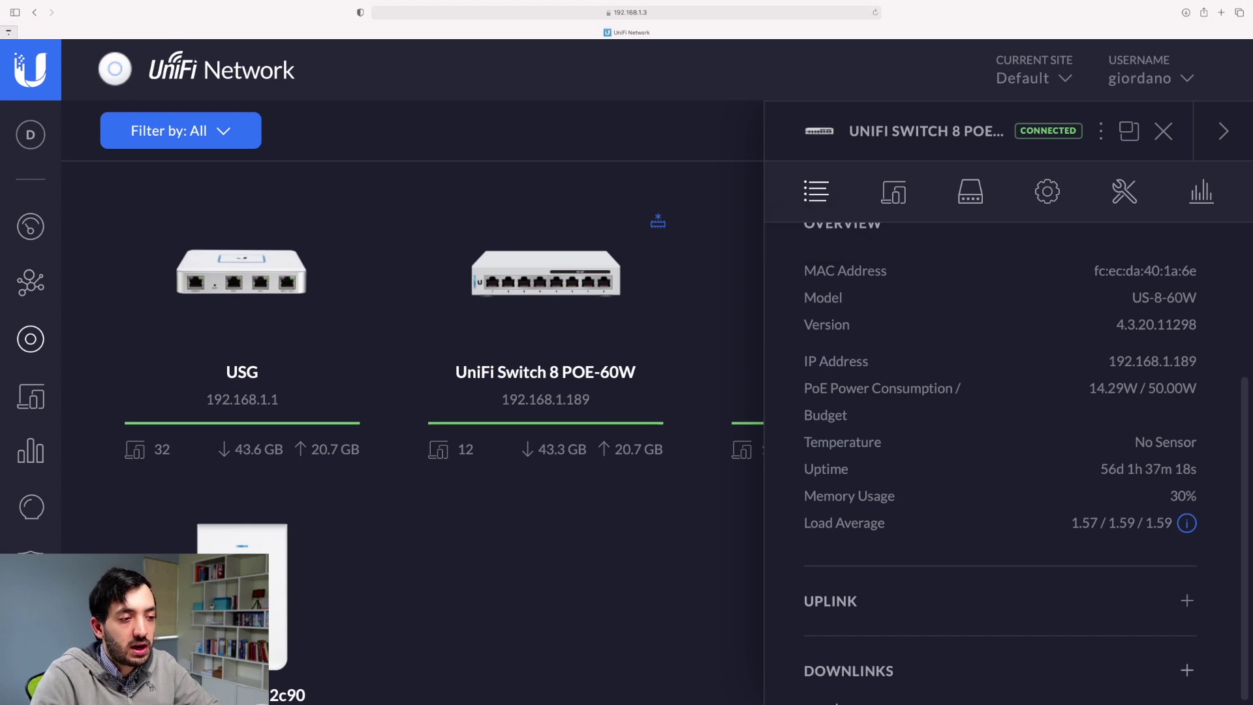
click(871, 676)
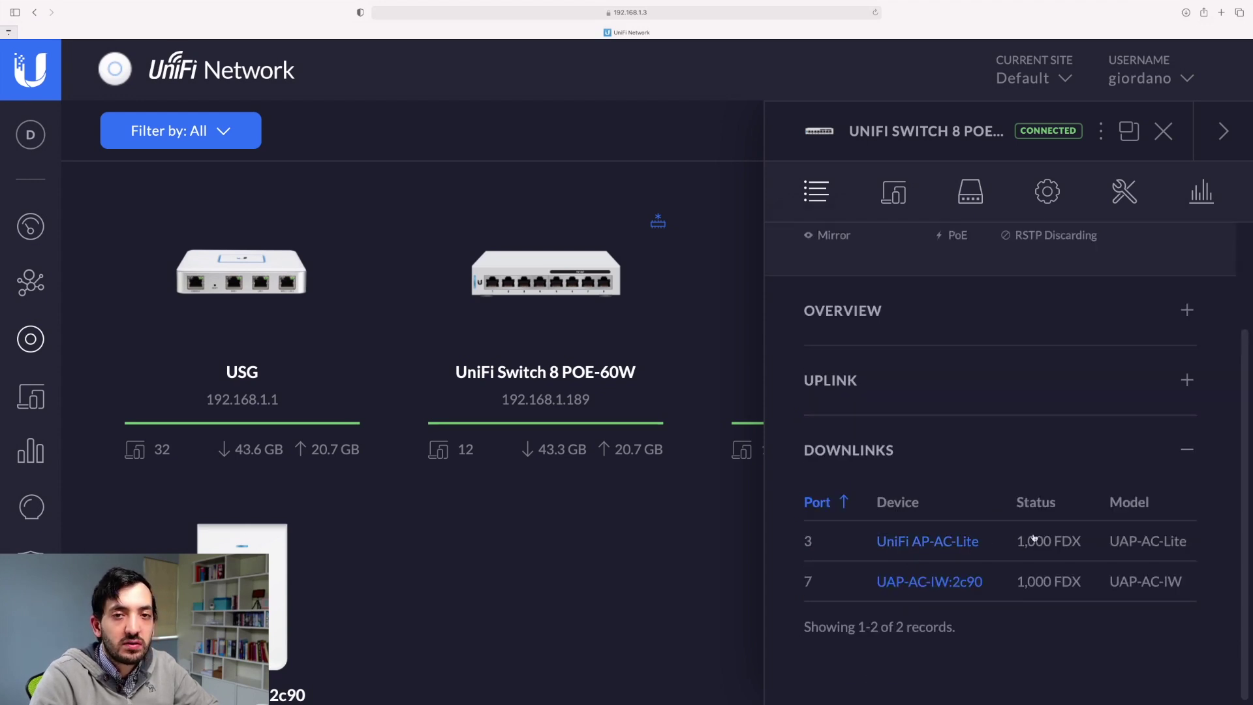